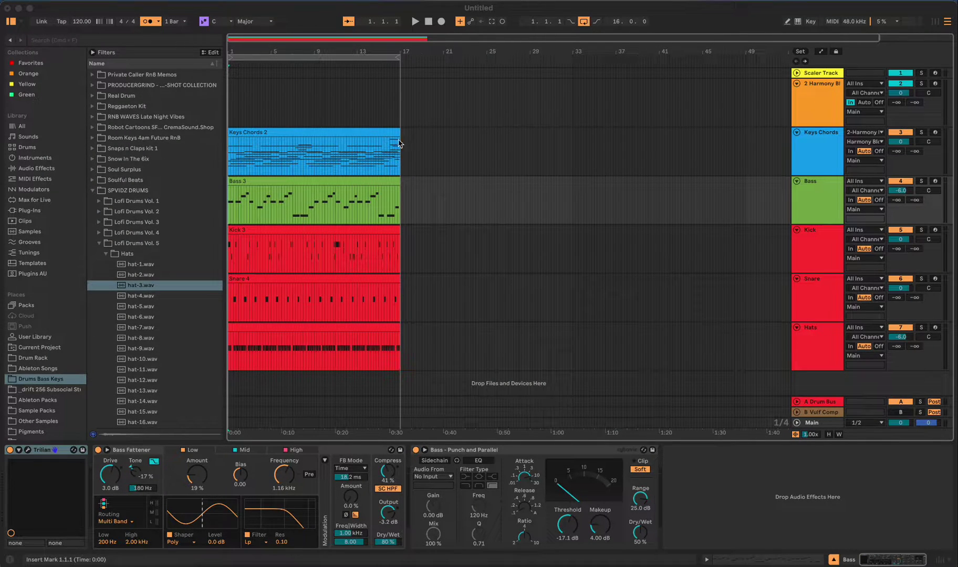
# Open the Harmony Bloom plug-in on the 2-Harmony Bloom track and move its window over the middle of the arrangement.
pyautogui.click(423, 150)
pyautogui.click(398, 151)
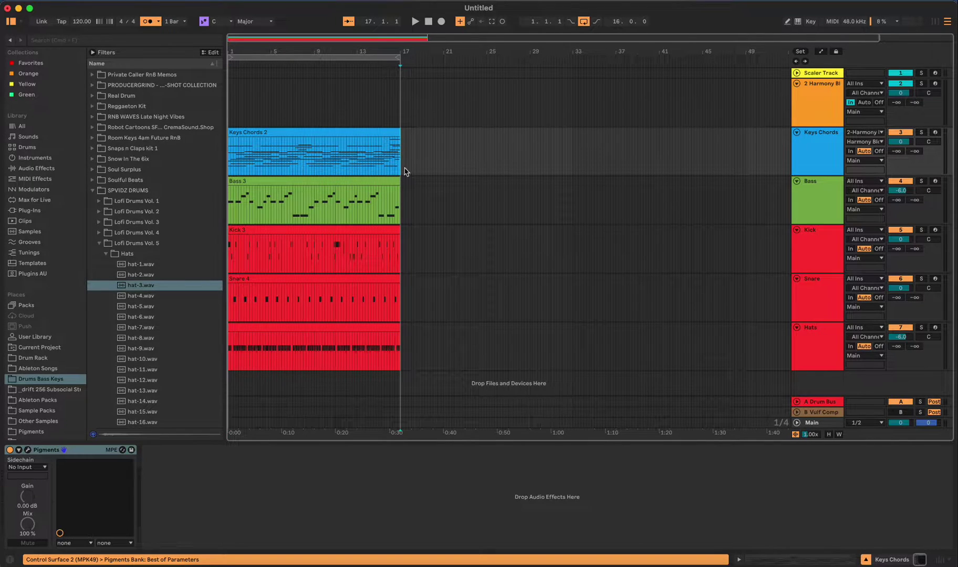
pyautogui.click(427, 116)
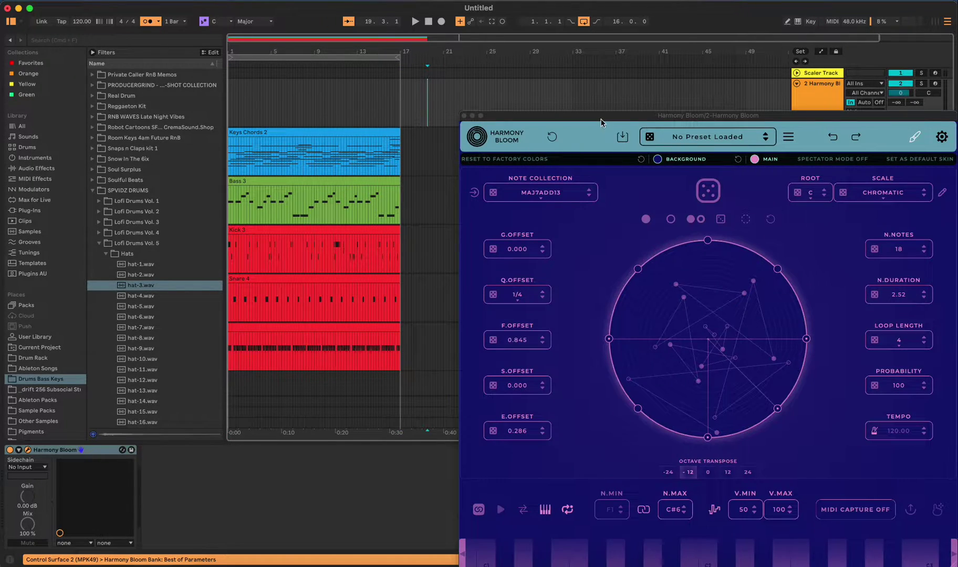
pyautogui.moveTo(602, 118); pyautogui.dragTo(482, 81)
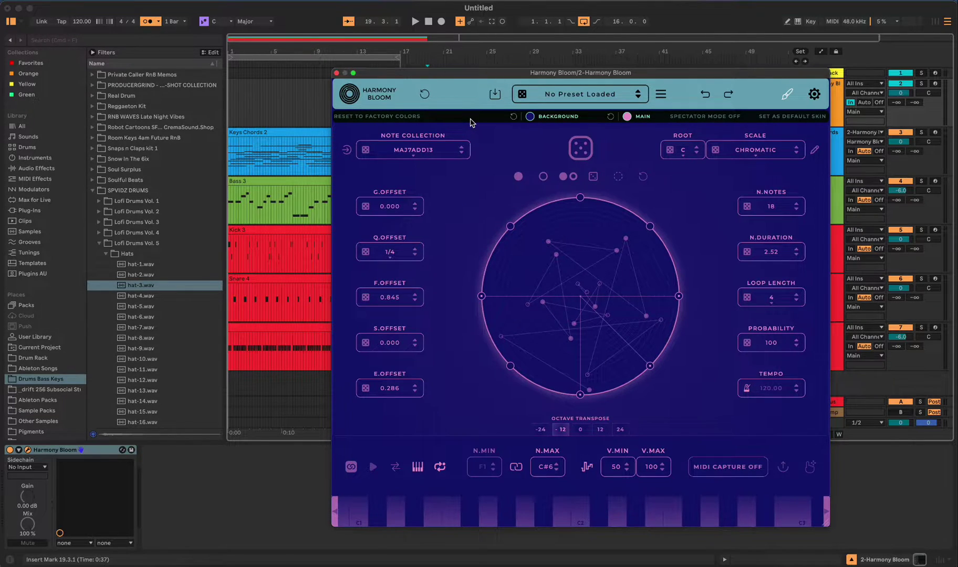
# Hide Harmony Bloom's skin colour options, examine its offset and note duration controls, and close the plug-in window.
pyautogui.click(786, 96)
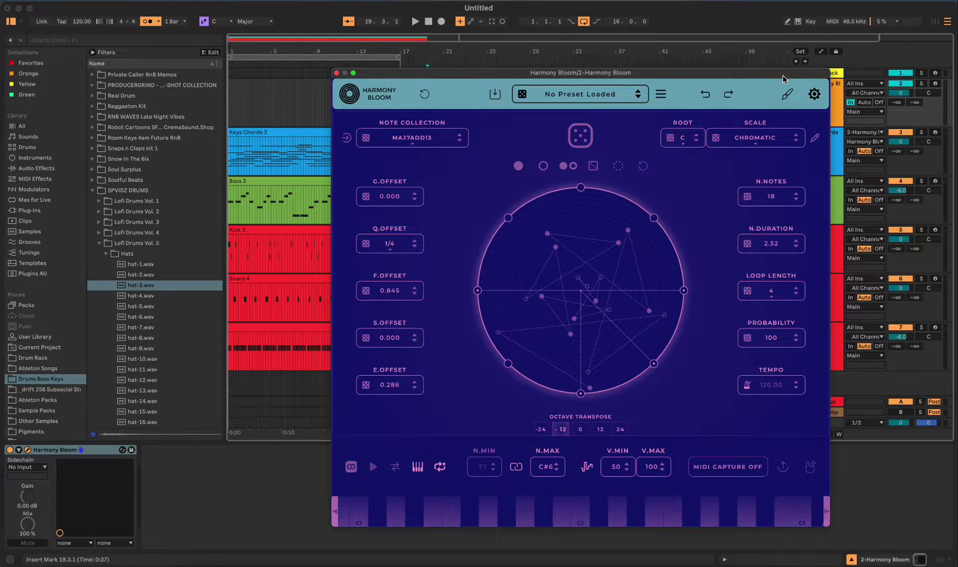
pyautogui.click(786, 96)
pyautogui.click(786, 97)
pyautogui.moveTo(391, 391)
pyautogui.moveTo(772, 239)
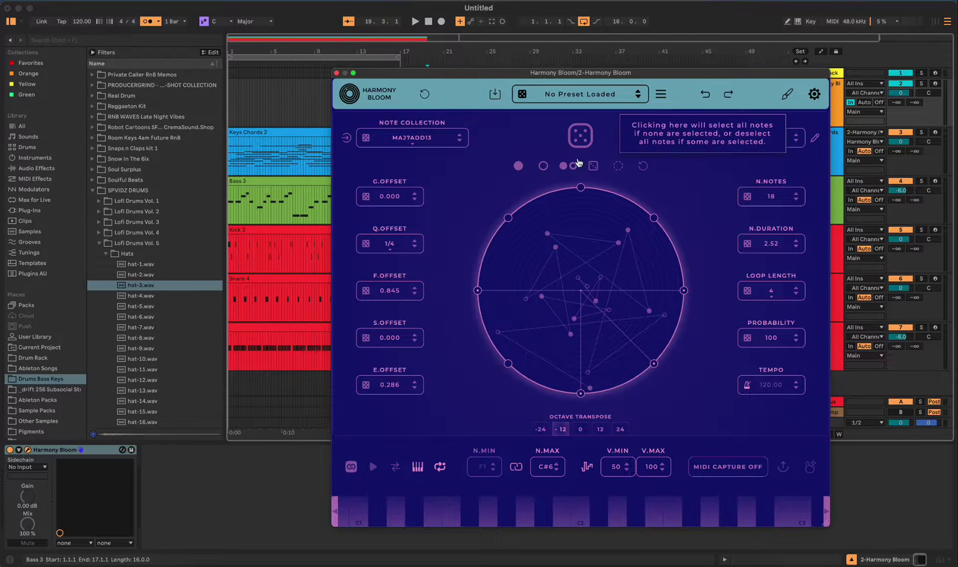
pyautogui.click(336, 74)
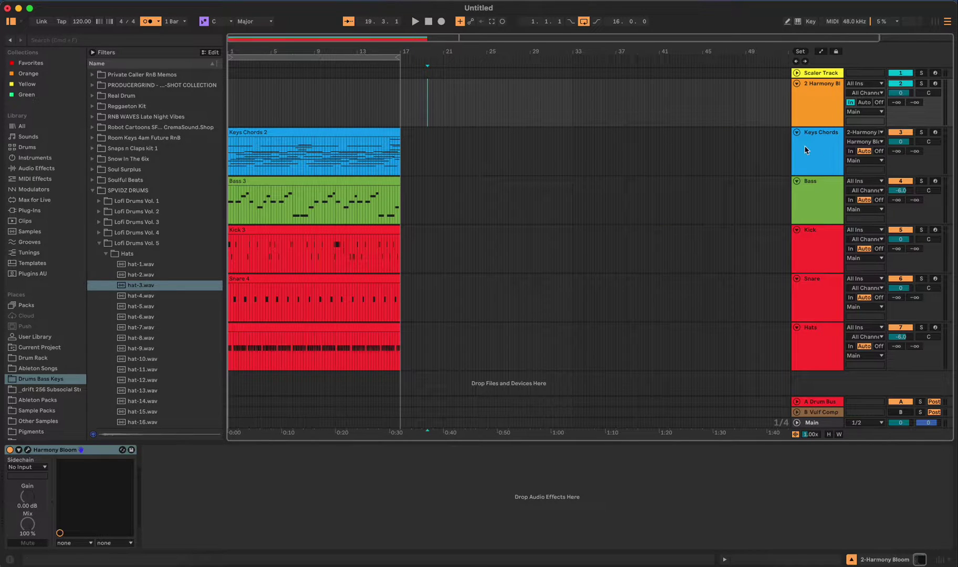
# Open Pigments on the Keys Chords track to check its loaded preset, and close it again.
pyautogui.click(469, 159)
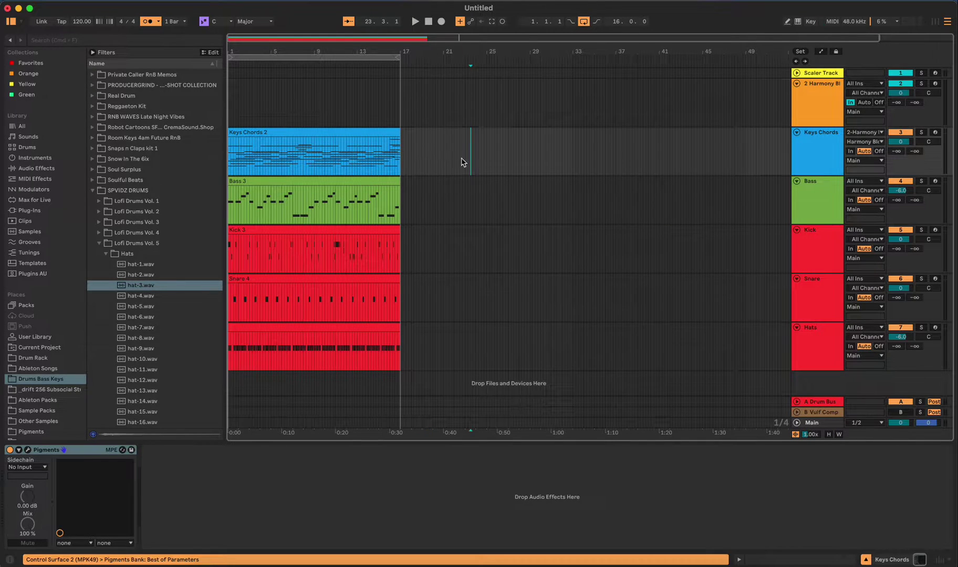
pyautogui.click(28, 450)
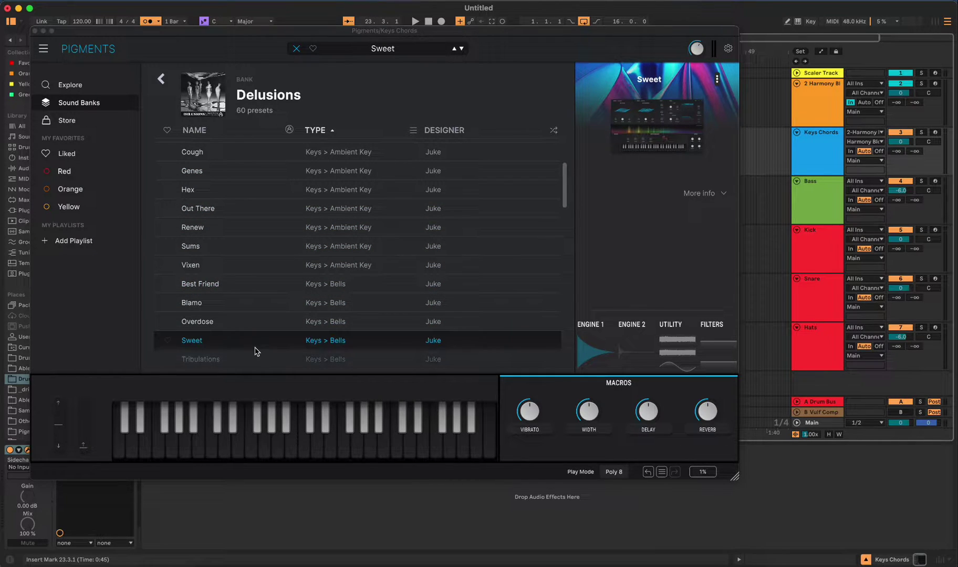
pyautogui.click(35, 31)
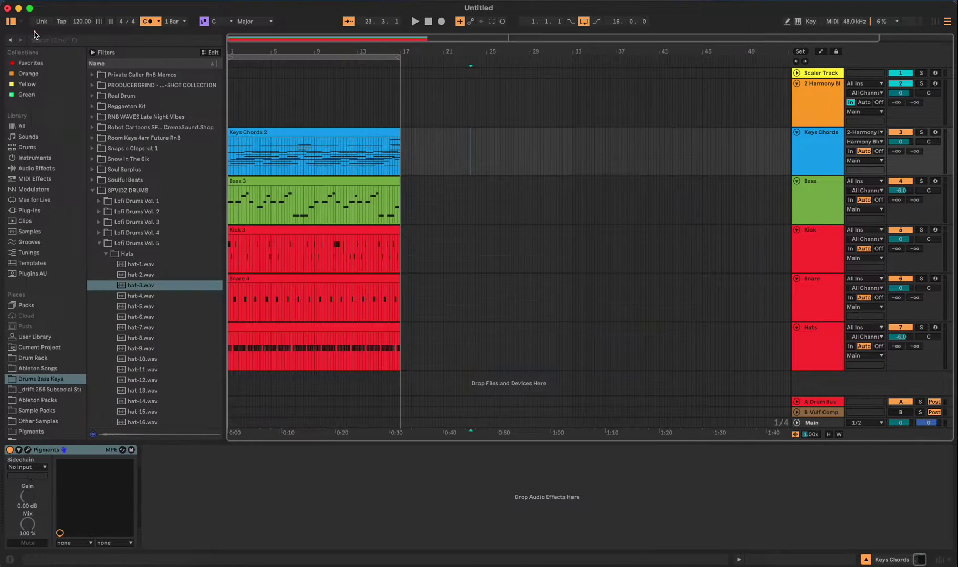
# Solo the Keys Chords track and play it while examining the notes of the Keys Chords 2 clip.
pyautogui.click(922, 133)
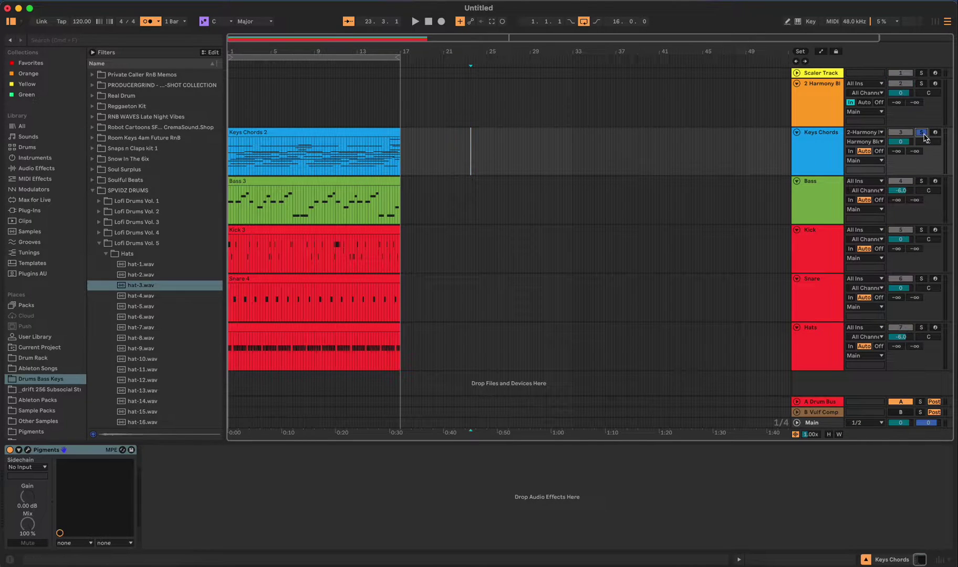
pyautogui.press('space')
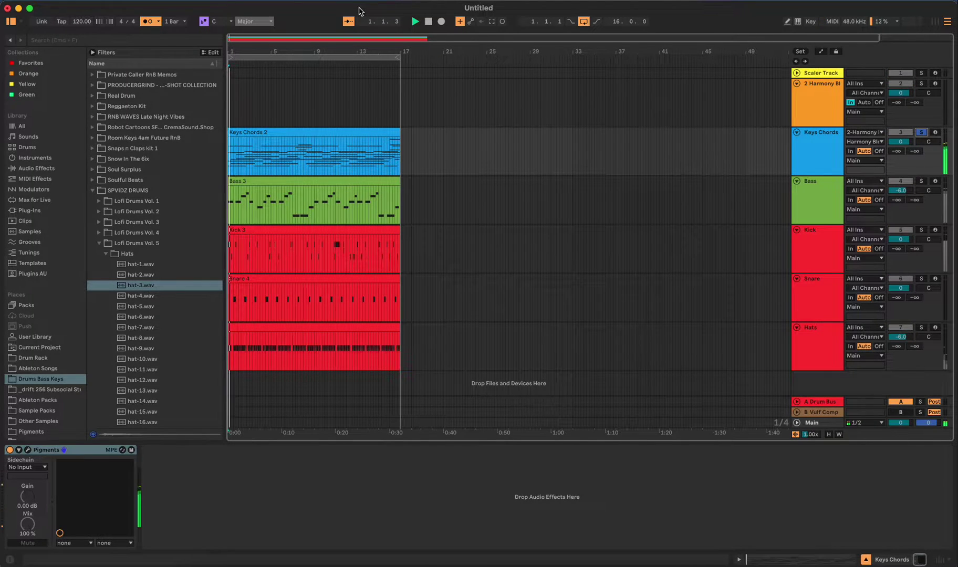
pyautogui.click(367, 136)
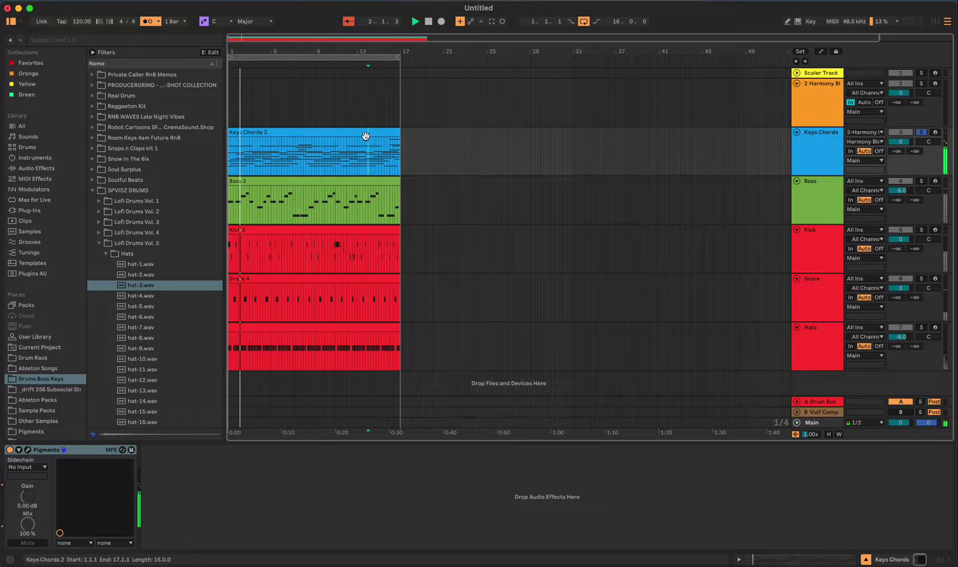
pyautogui.doubleClick(366, 136)
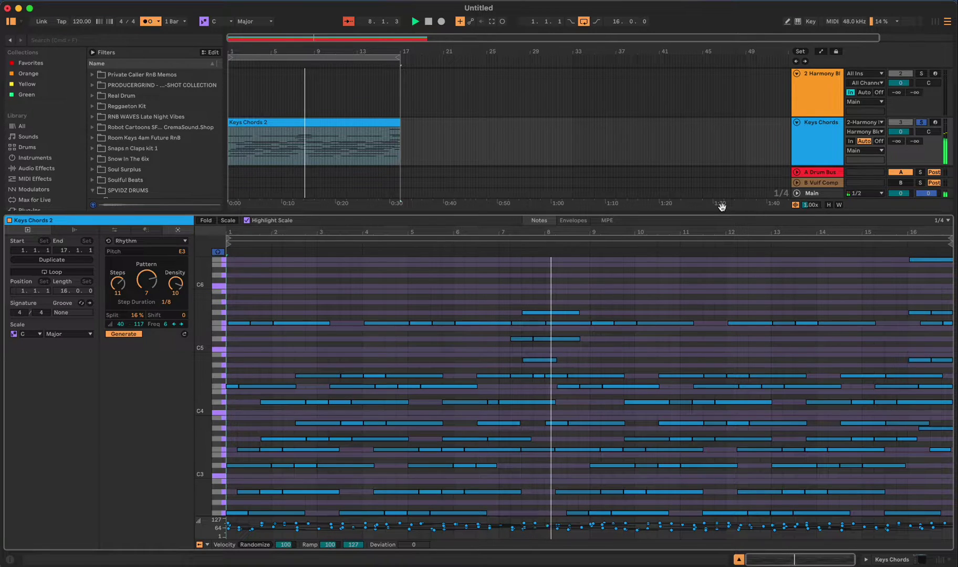
pyautogui.press('space')
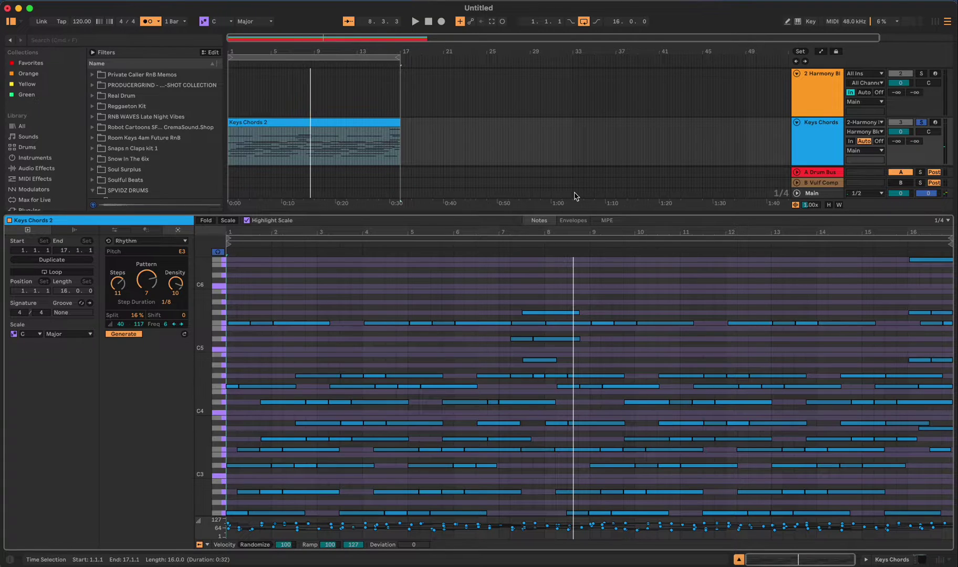
pyautogui.hotkey('shift', 'Tab')
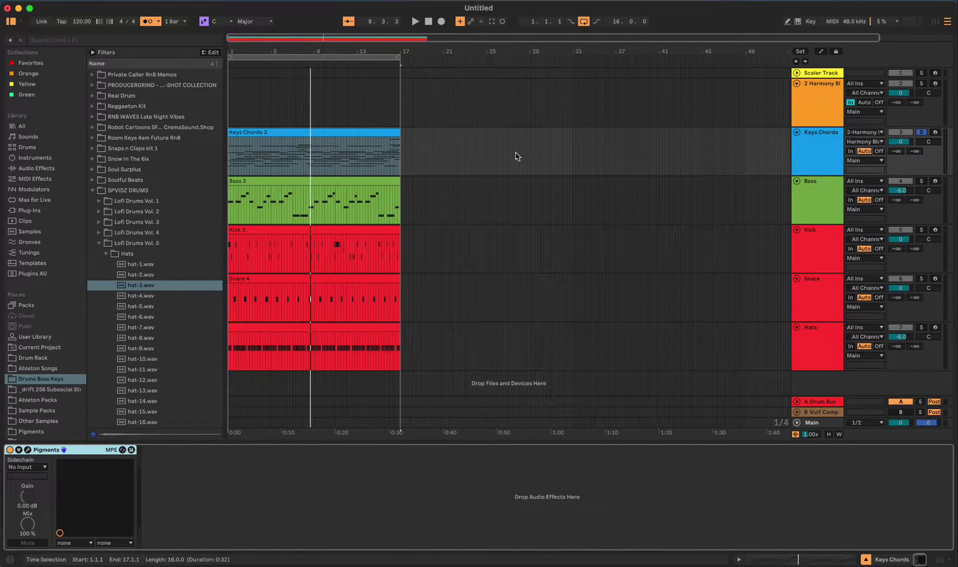
# Reopen Harmony Bloom on its track to review the generator settings, and close it.
pyautogui.click(441, 103)
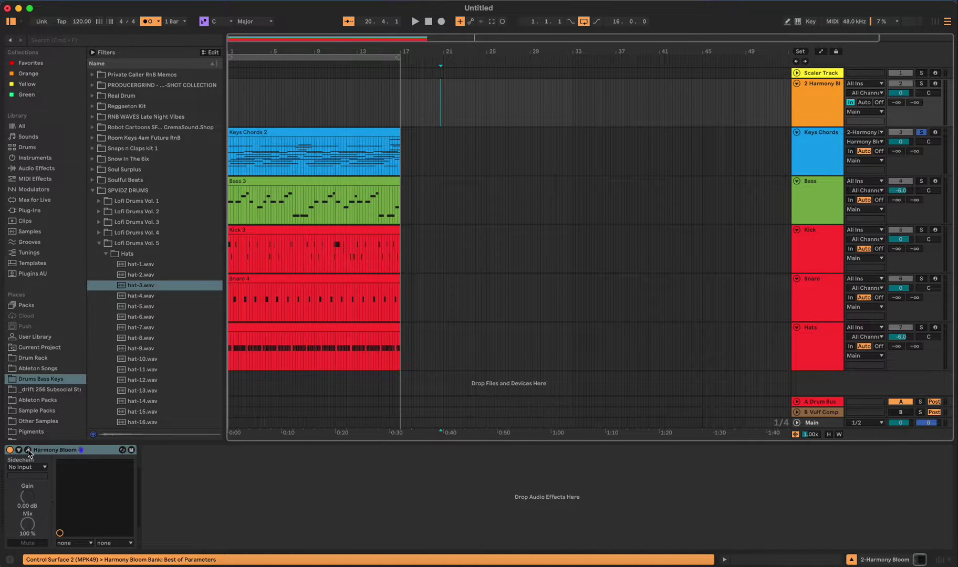
pyautogui.click(27, 449)
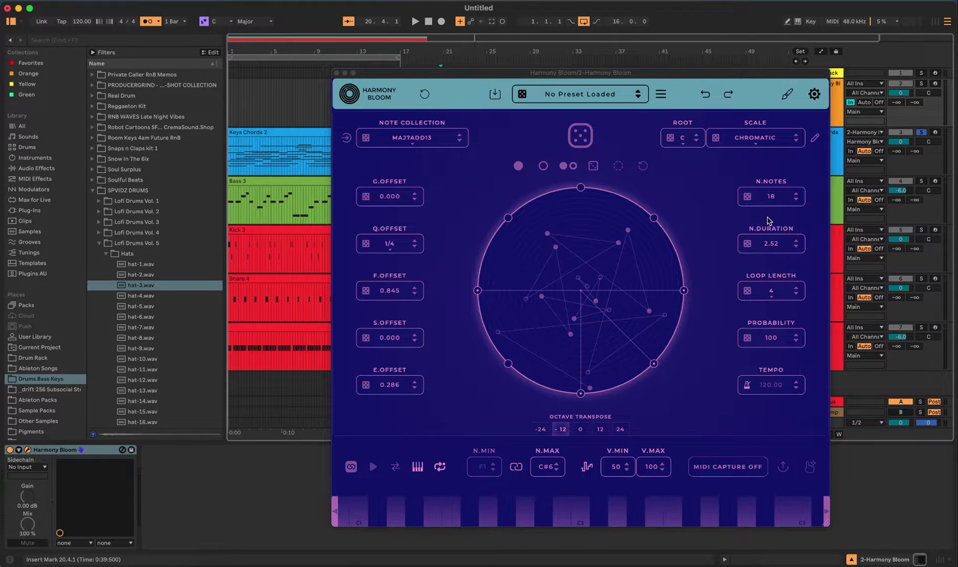
pyautogui.click(337, 73)
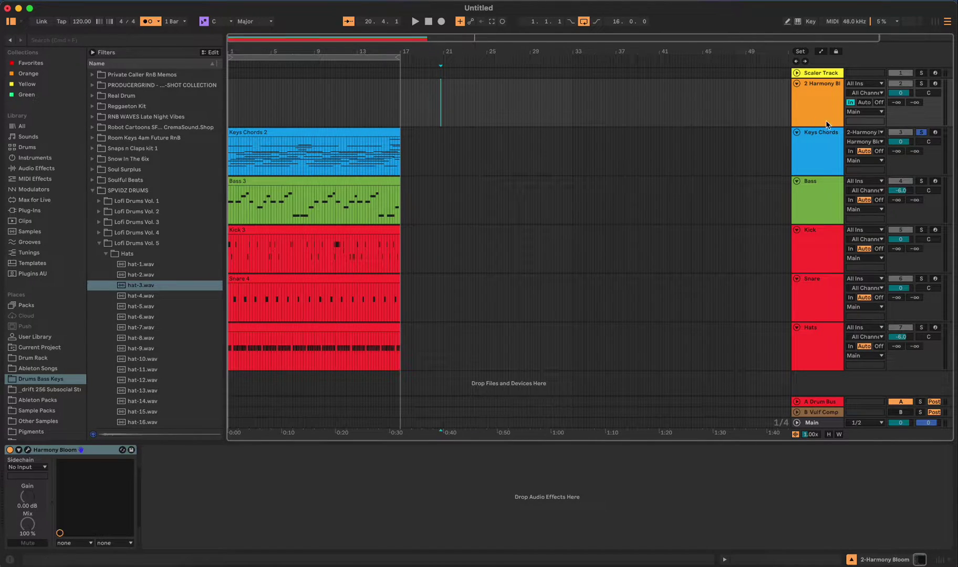
# Solo the Kick, Snare, Hats and Keys Chords tracks together and play the arrangement from the start.
pyautogui.click(921, 132)
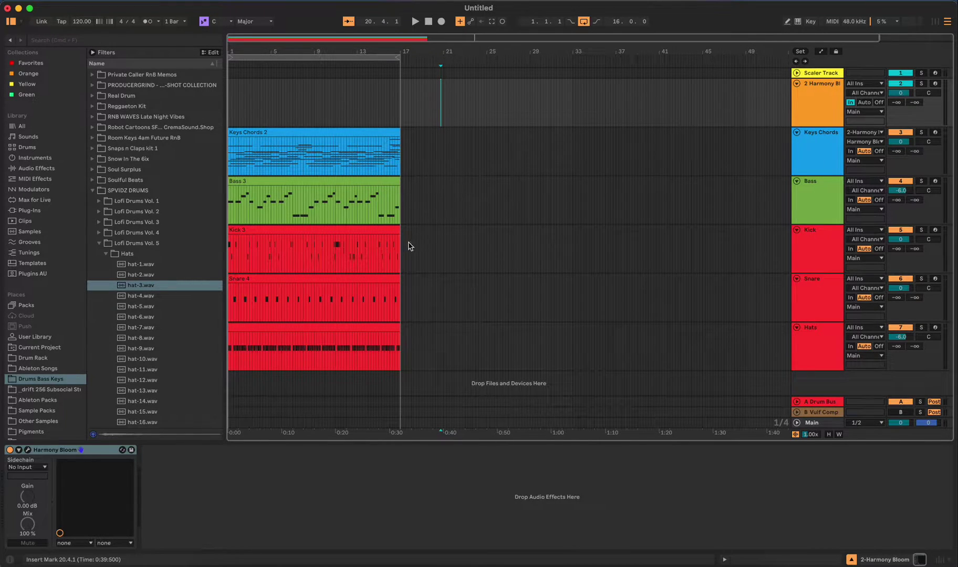
pyautogui.click(921, 231)
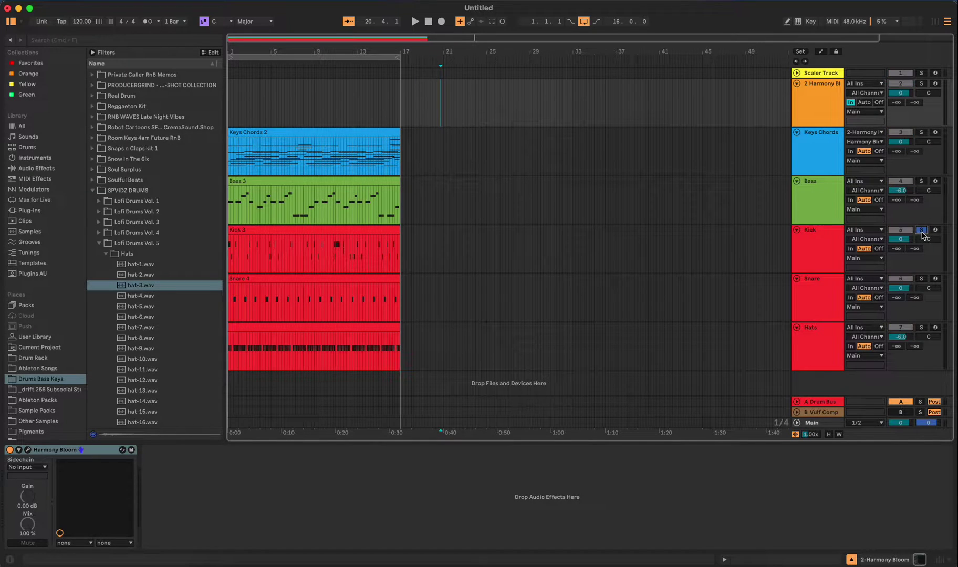
pyautogui.click(921, 279)
pyautogui.click(921, 328)
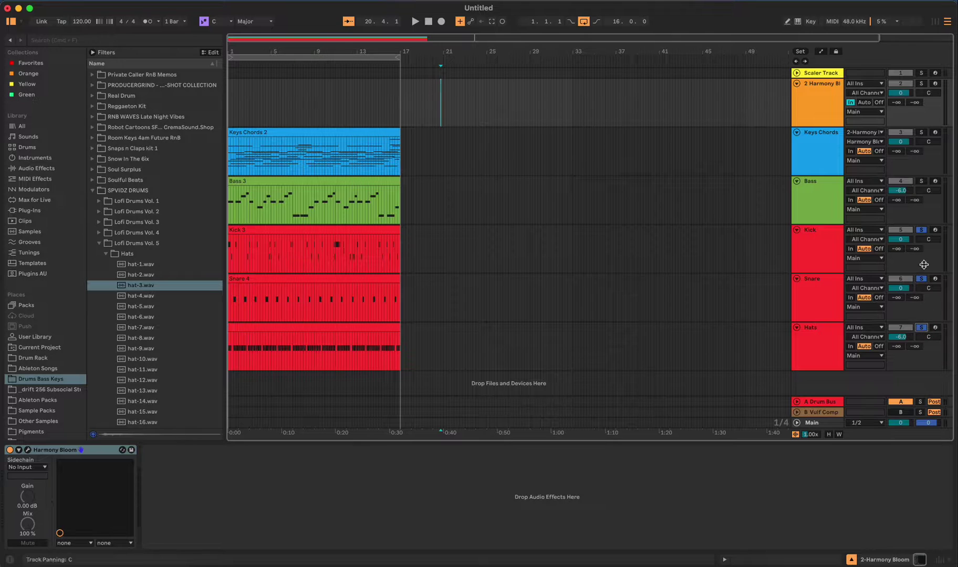
pyautogui.click(921, 133)
pyautogui.press('space')
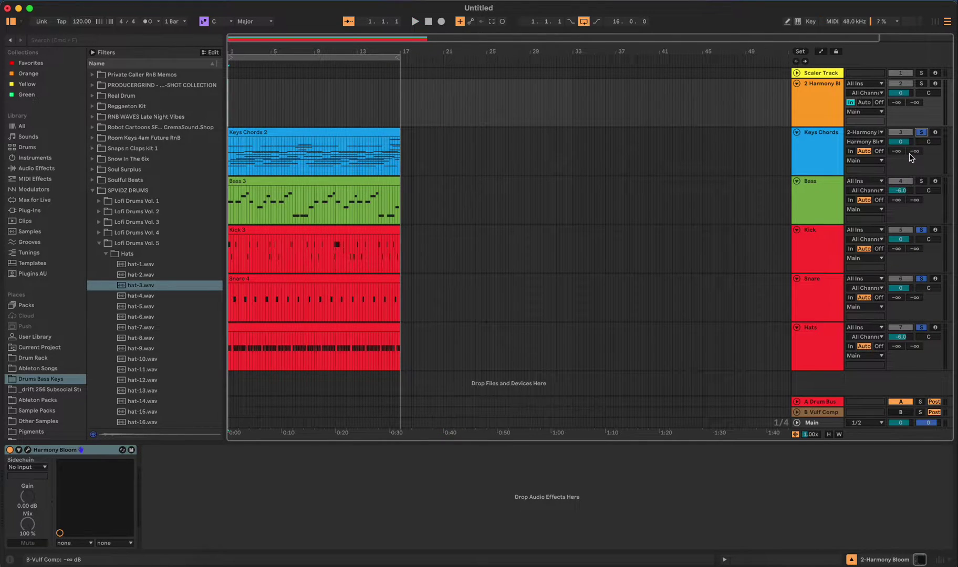
pyautogui.press('space')
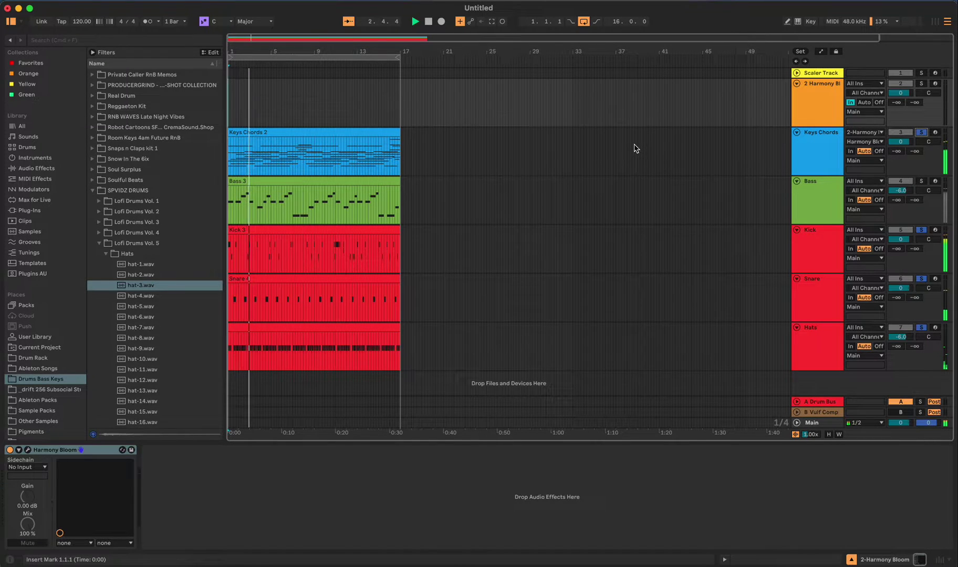
# Set the sidechain source of the Bass track's Punch and Parallel compressor to Kick.
pyautogui.click(422, 199)
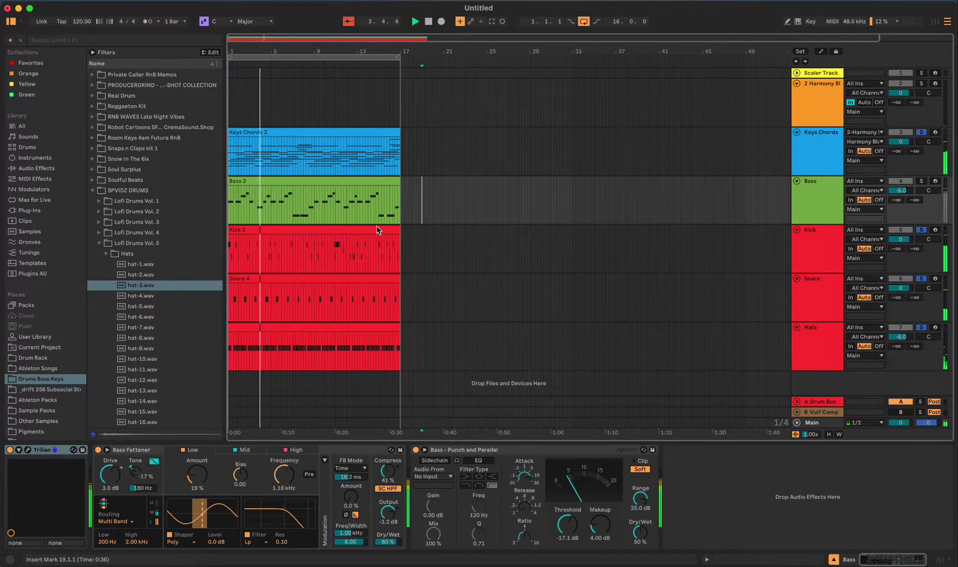
pyautogui.click(433, 476)
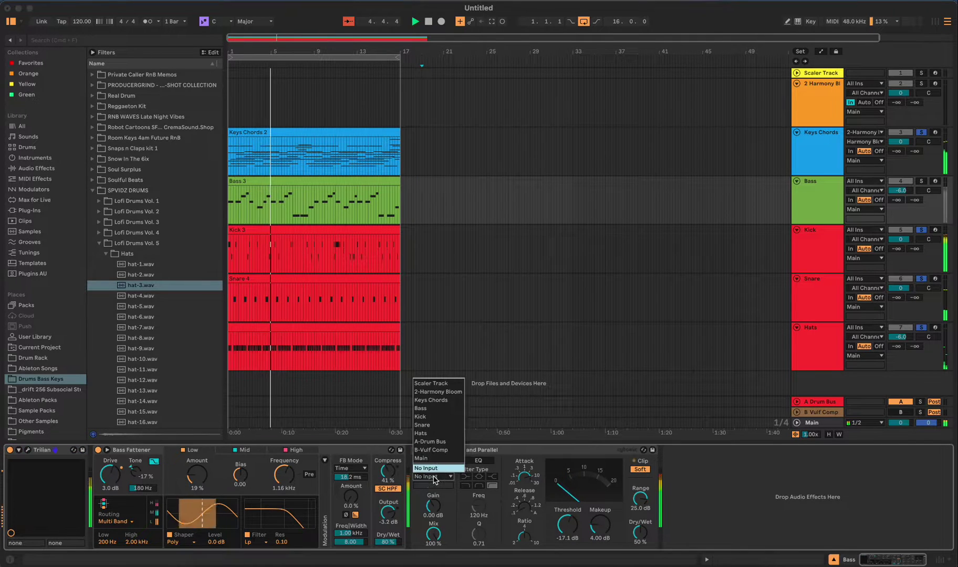
pyautogui.click(421, 416)
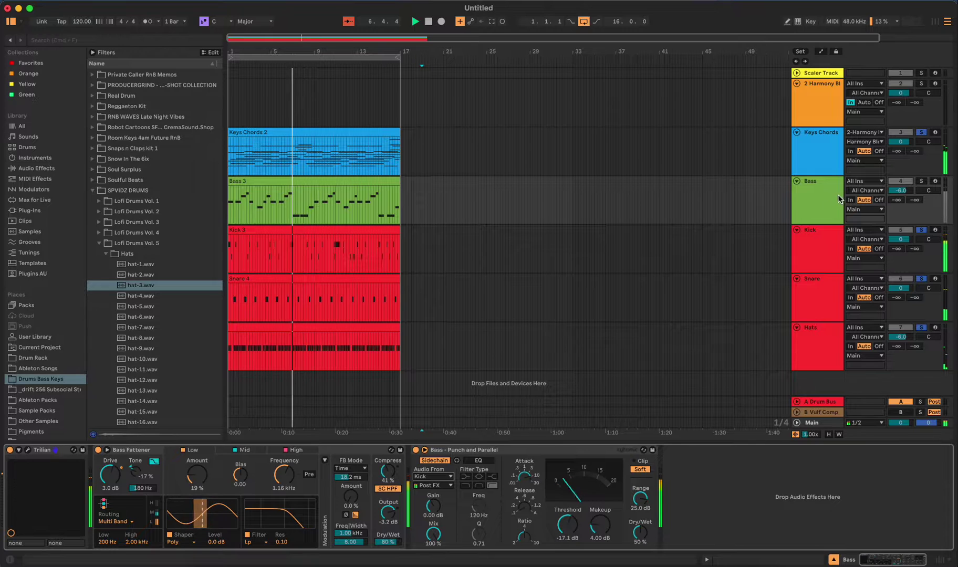
# Clear the track solos and listen to the full arrangement from the start.
pyautogui.click(921, 230)
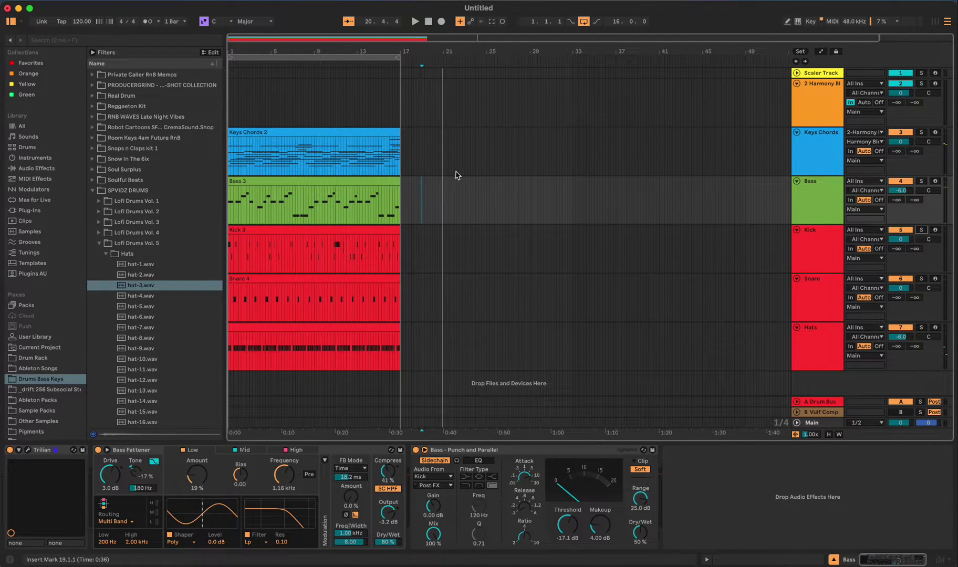
pyautogui.press('space')
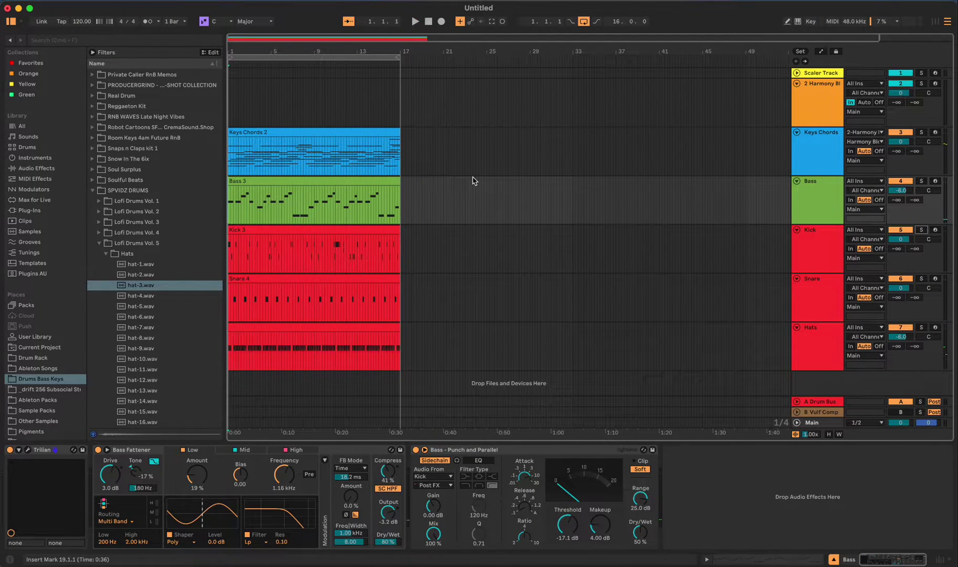
pyautogui.press('space')
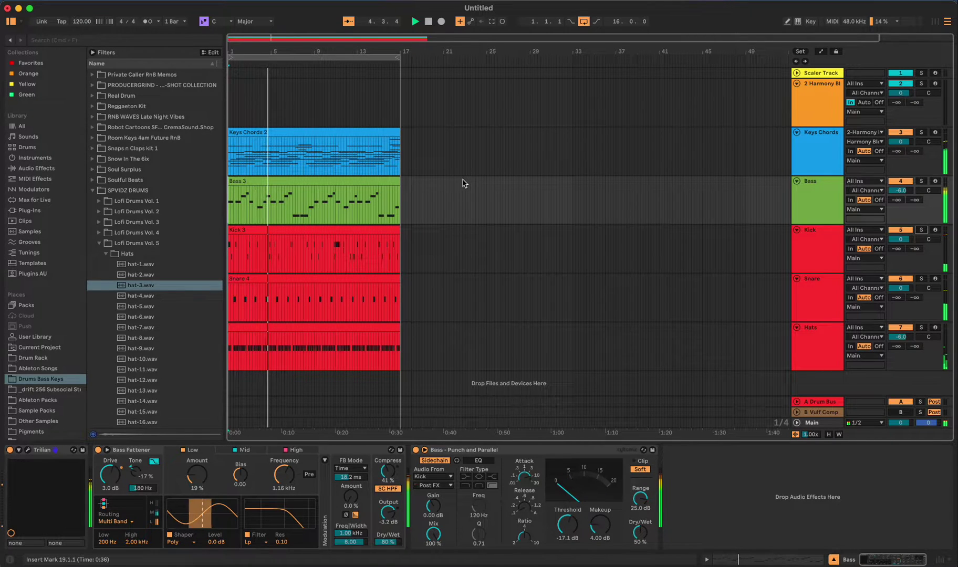
pyautogui.press('space')
# Move the G1 note at bar 5 of the Bass 3 clip slightly later and play the section back.
pyautogui.doubleClick(383, 187)
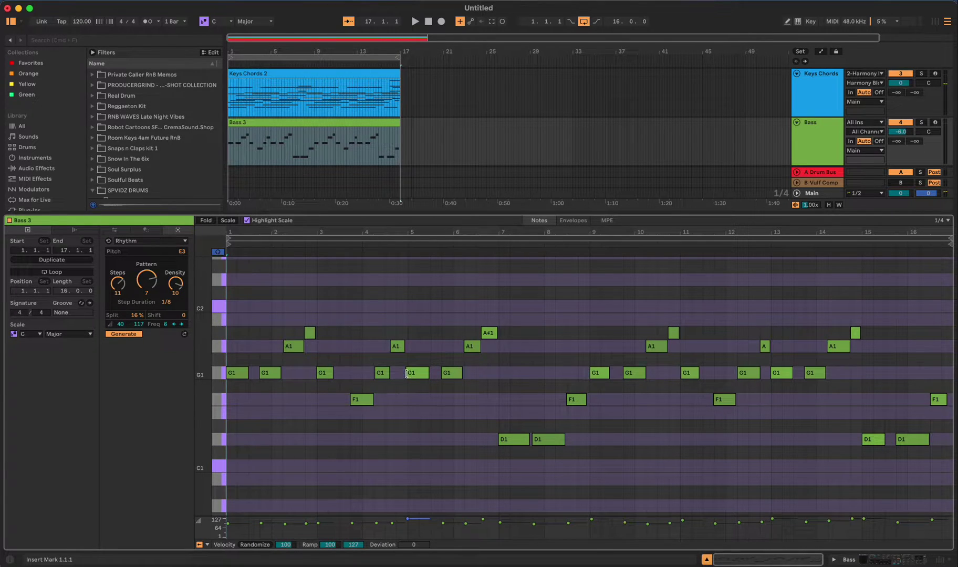
pyautogui.click(376, 245)
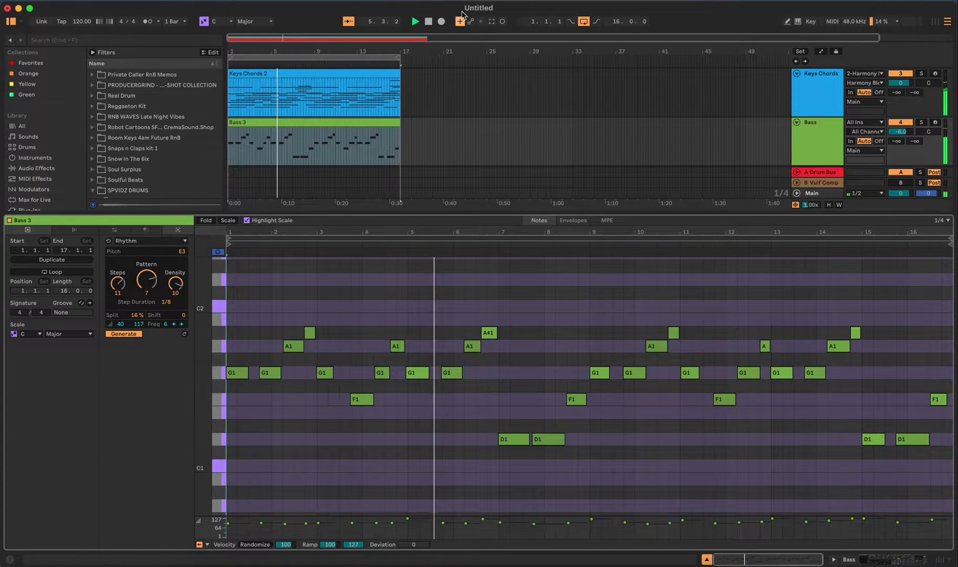
pyautogui.press('space')
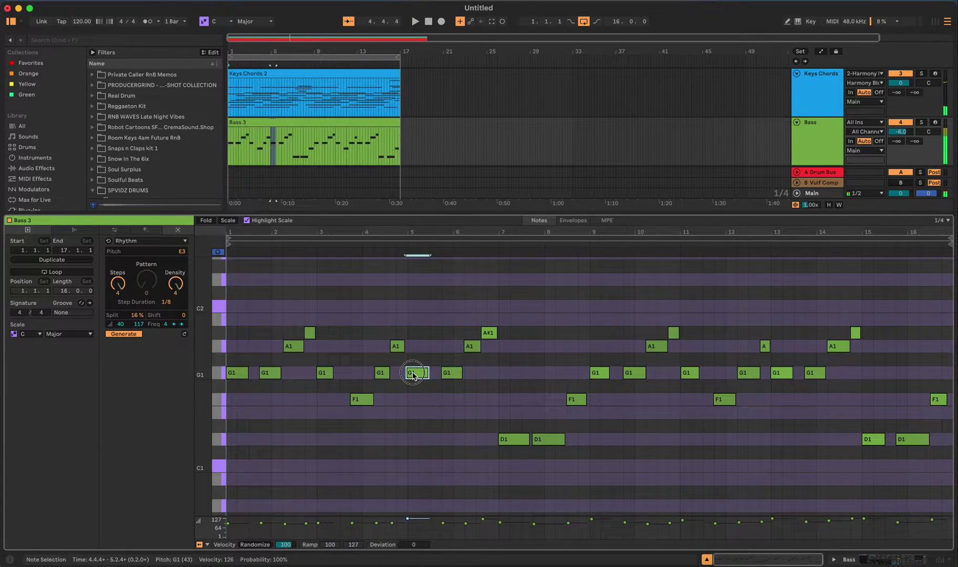
pyautogui.click(415, 372)
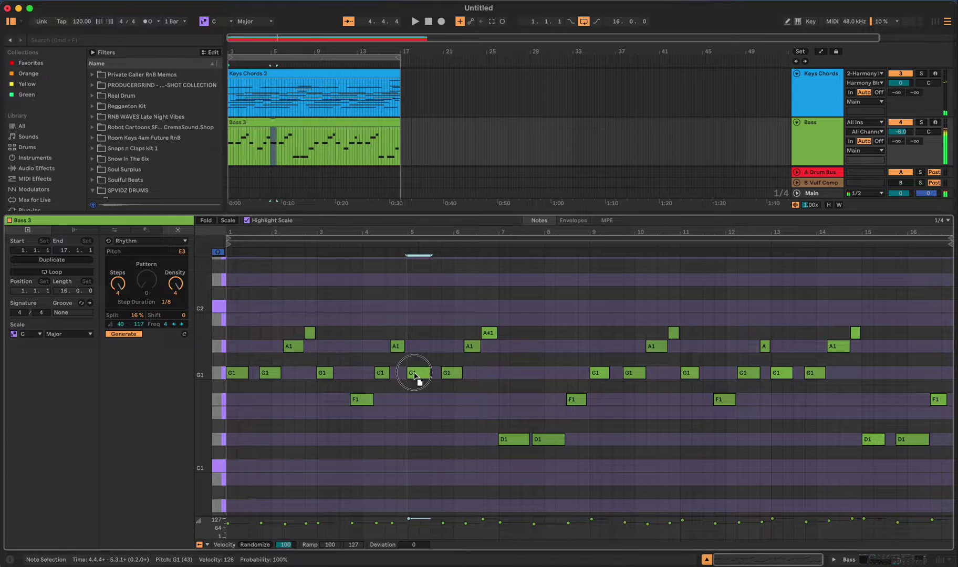
pyautogui.click(375, 253)
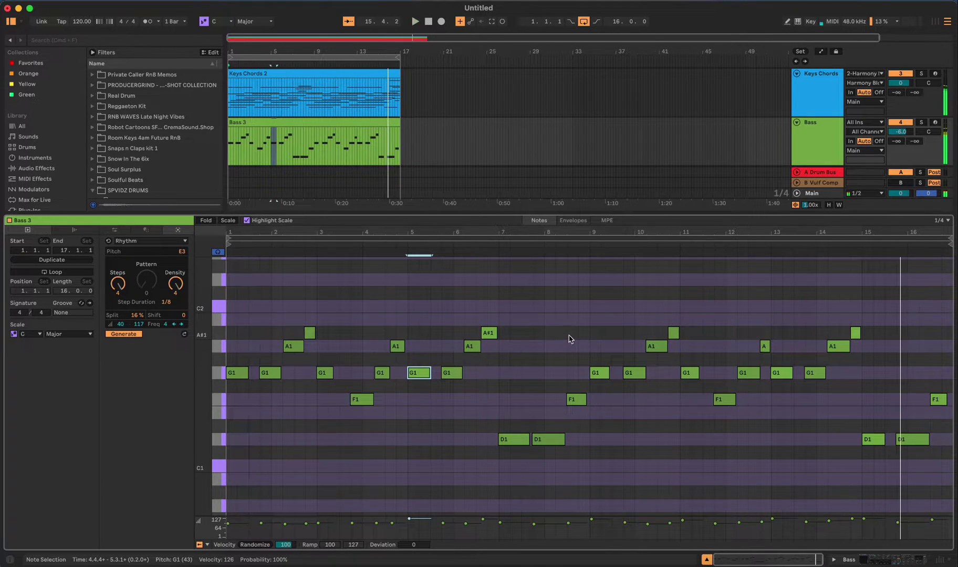
pyautogui.press('space')
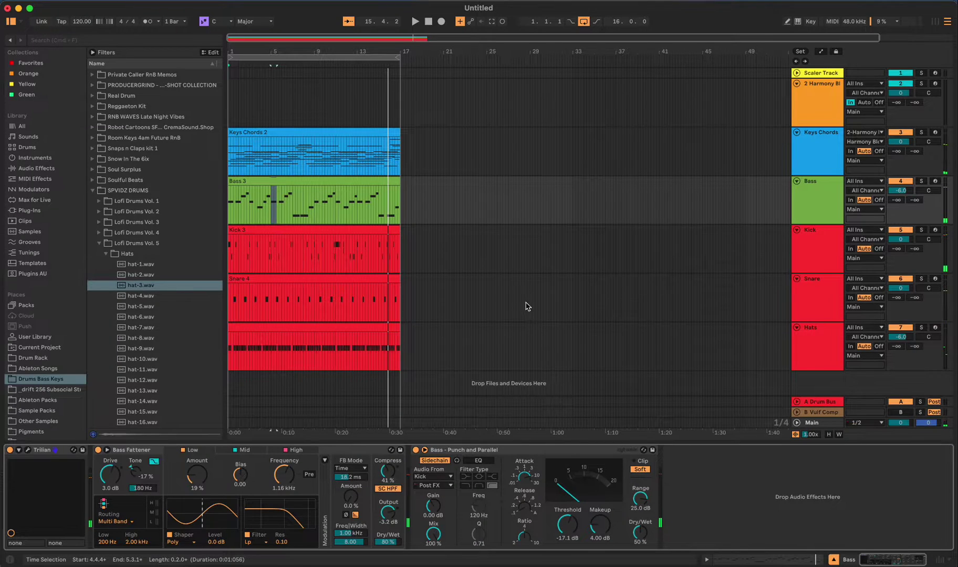
pyautogui.click(417, 171)
pyautogui.click(403, 190)
pyautogui.click(408, 170)
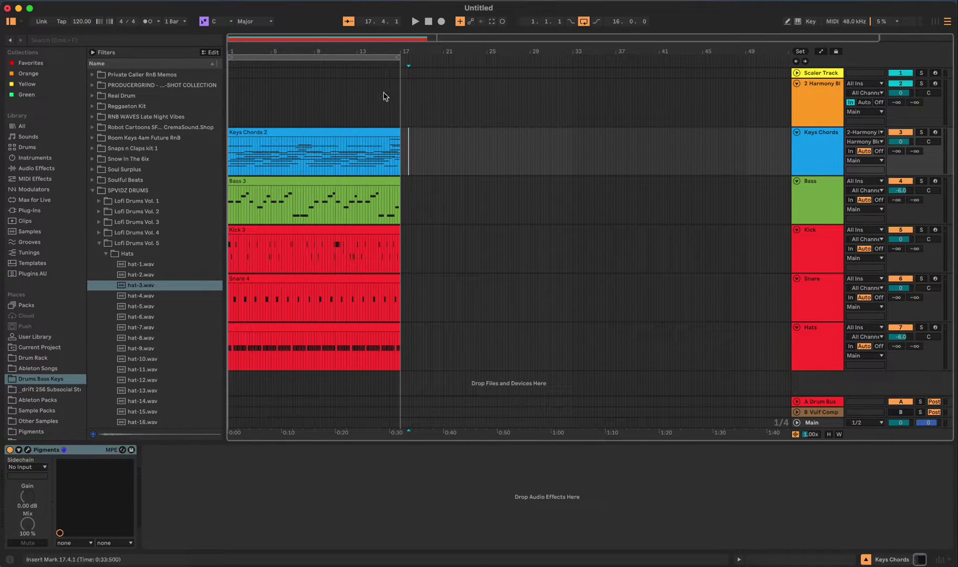
pyautogui.click(9, 560)
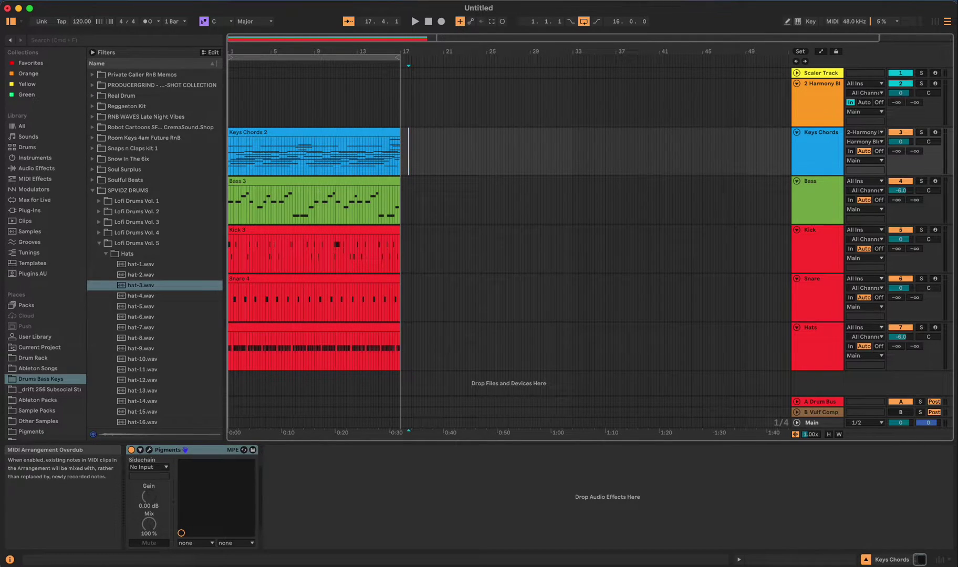
pyautogui.click(9, 560)
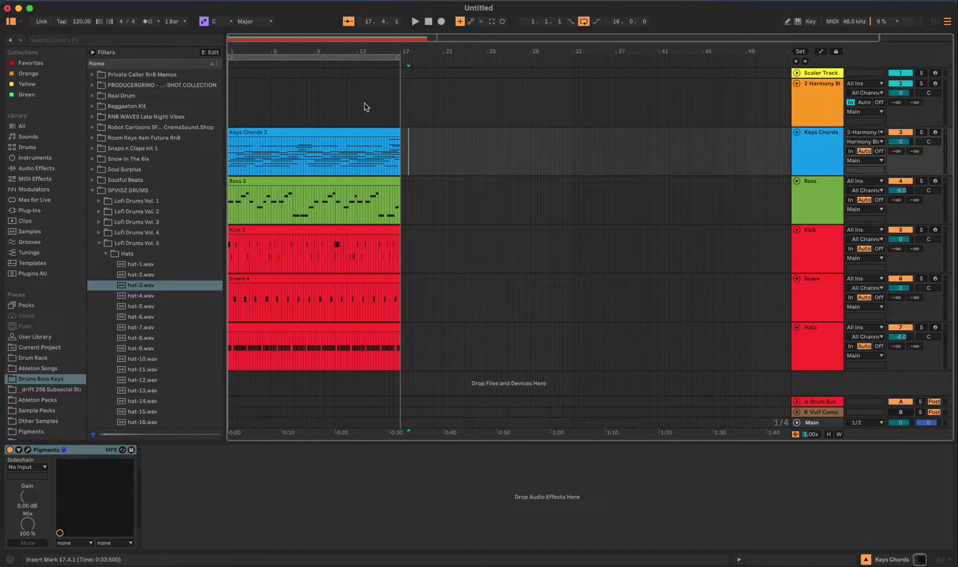
# Examine the track mixer in Session View with Bass armed, and return to the arrangement with Bass disarmed.
pyautogui.click(935, 182)
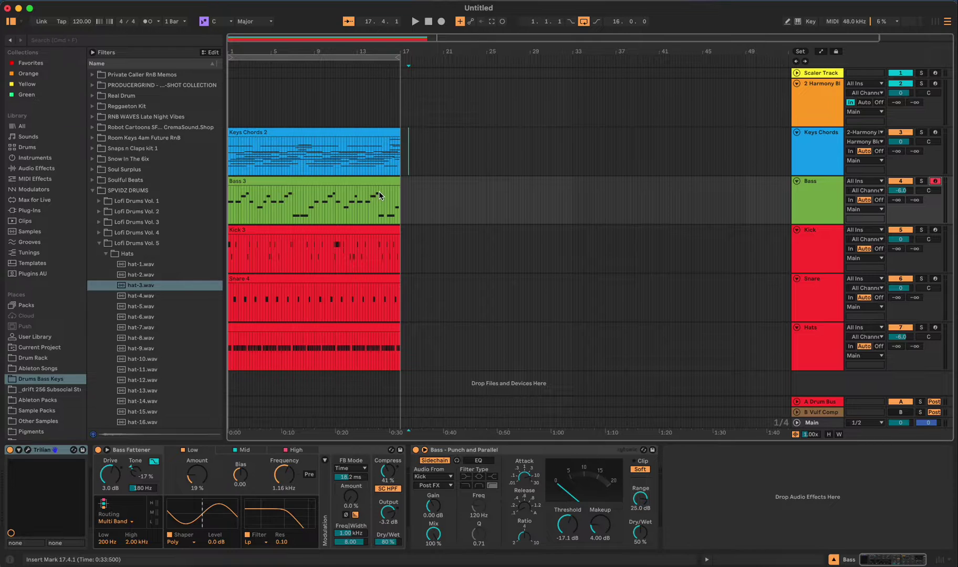
pyautogui.click(936, 22)
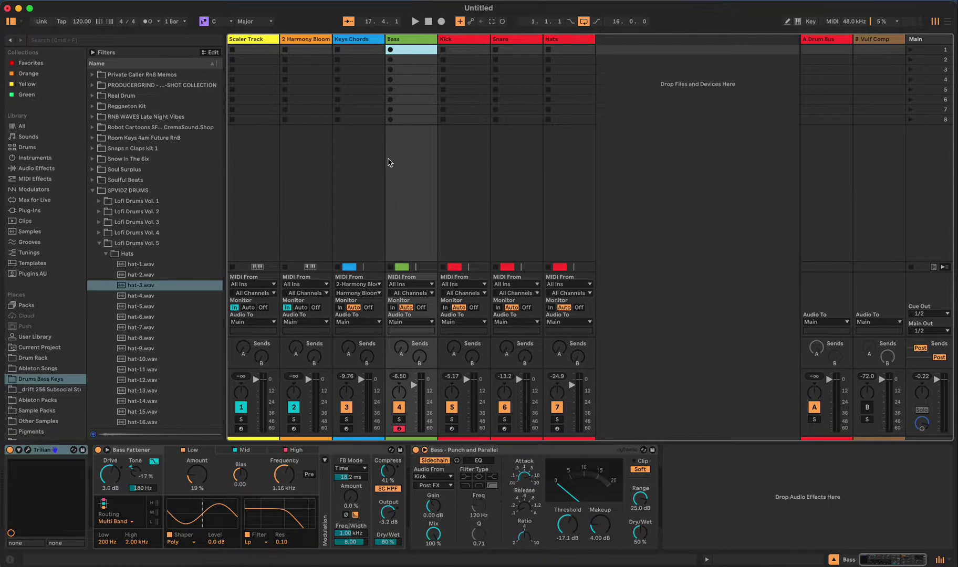
pyautogui.click(947, 22)
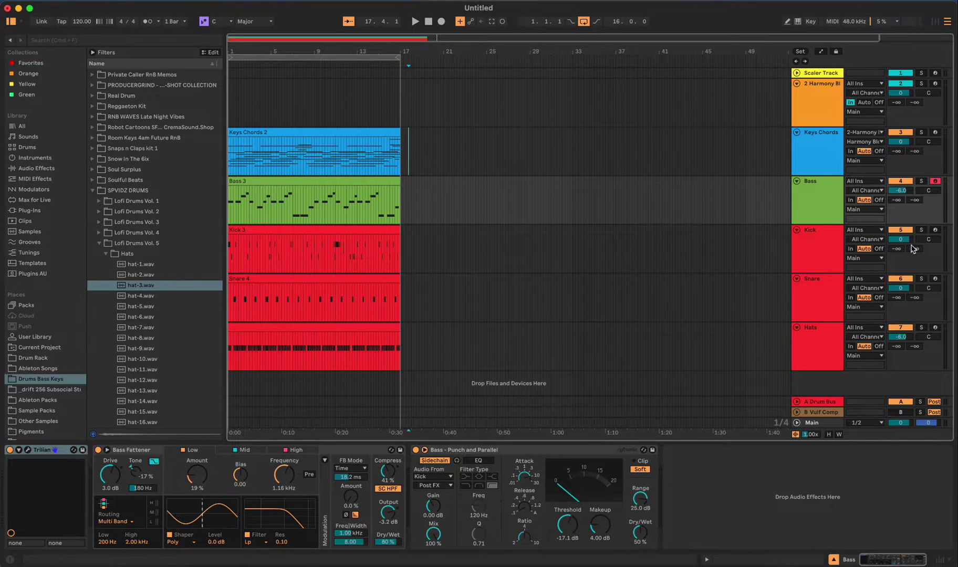
pyautogui.click(934, 182)
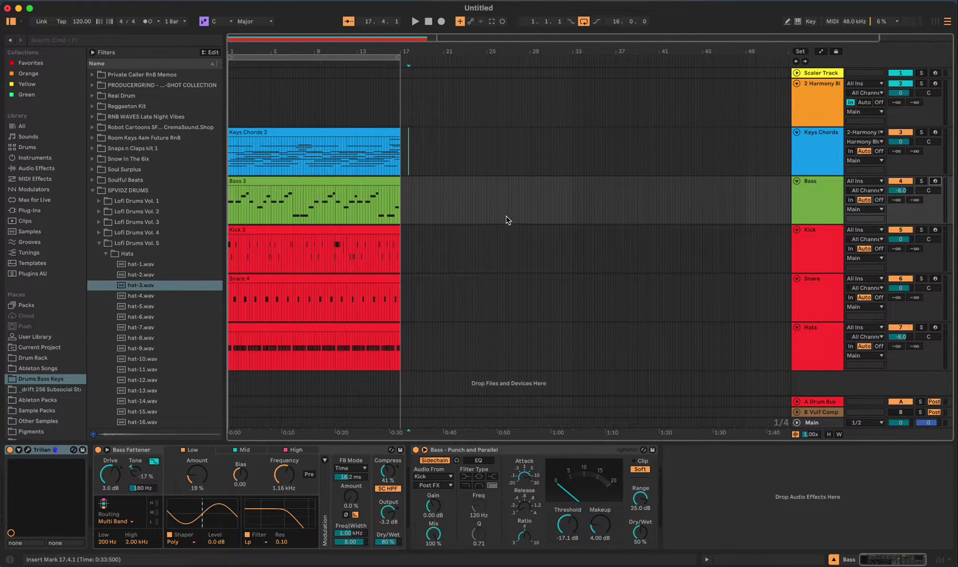
# Open the Hats clip's notes and arm the Hats track for recording.
pyautogui.press('Home')
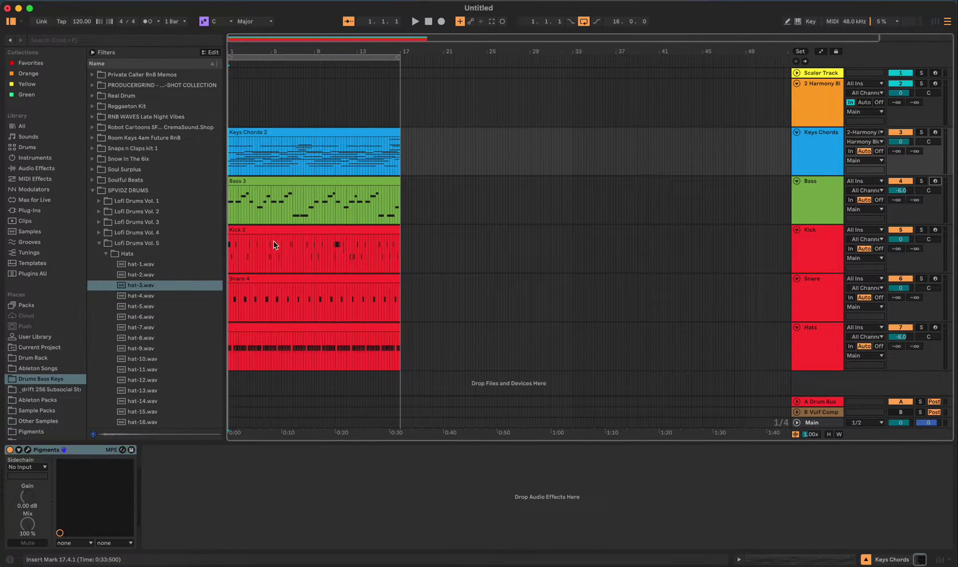
pyautogui.doubleClick(297, 328)
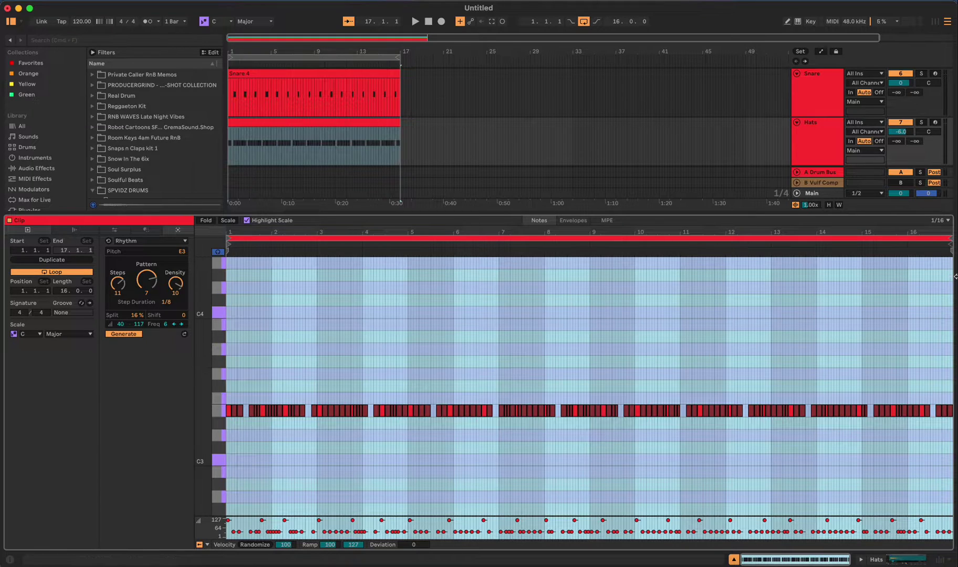
pyautogui.click(934, 123)
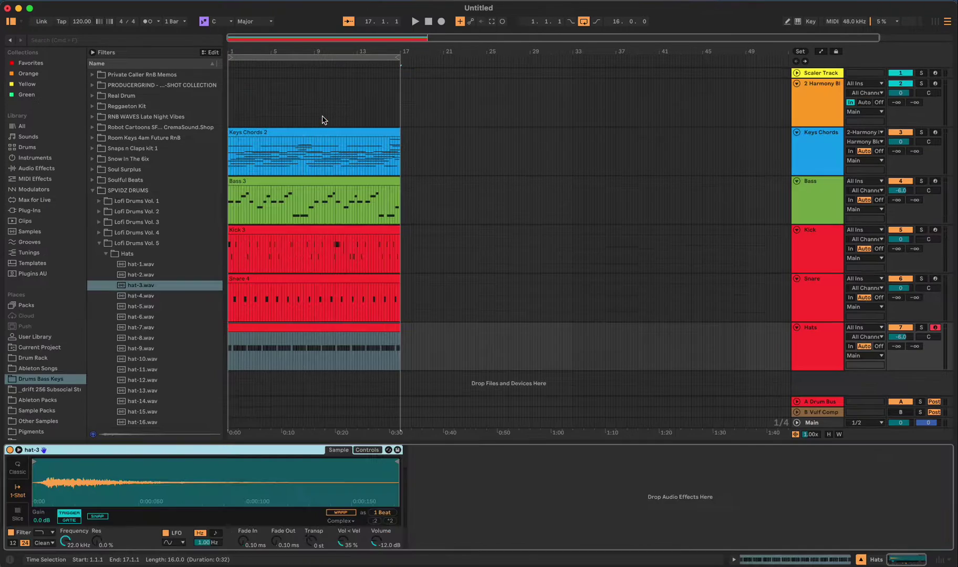
# Review the notes of the Kick 3 clip and the kick-6 sample device on the Kick track.
pyautogui.click(363, 278)
pyautogui.click(374, 232)
pyautogui.doubleClick(374, 231)
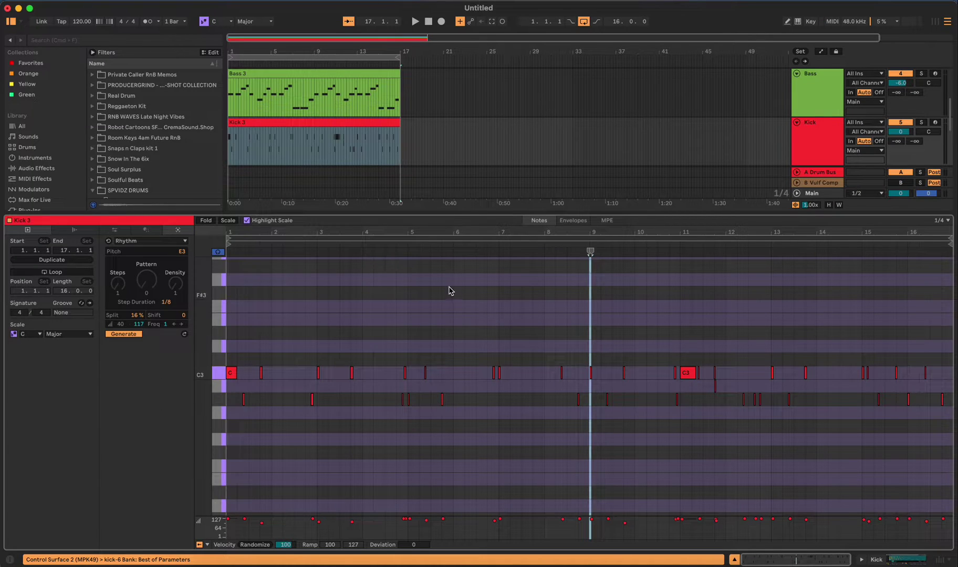
pyautogui.hotkey('shift', 'Tab')
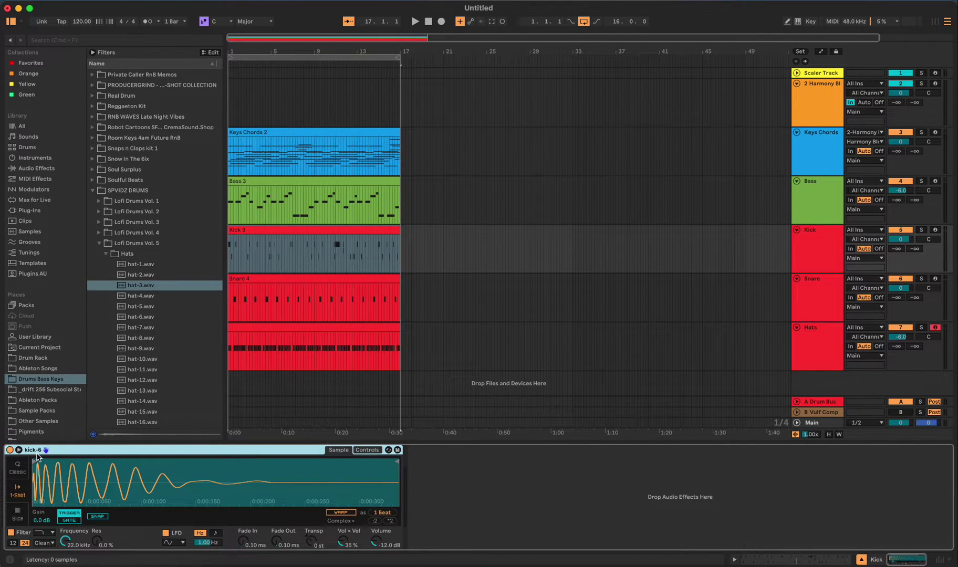
# Collapse the Lofi Drums Vol. 5 and SPVIDZ DRUMS folders in the browser.
pyautogui.click(100, 243)
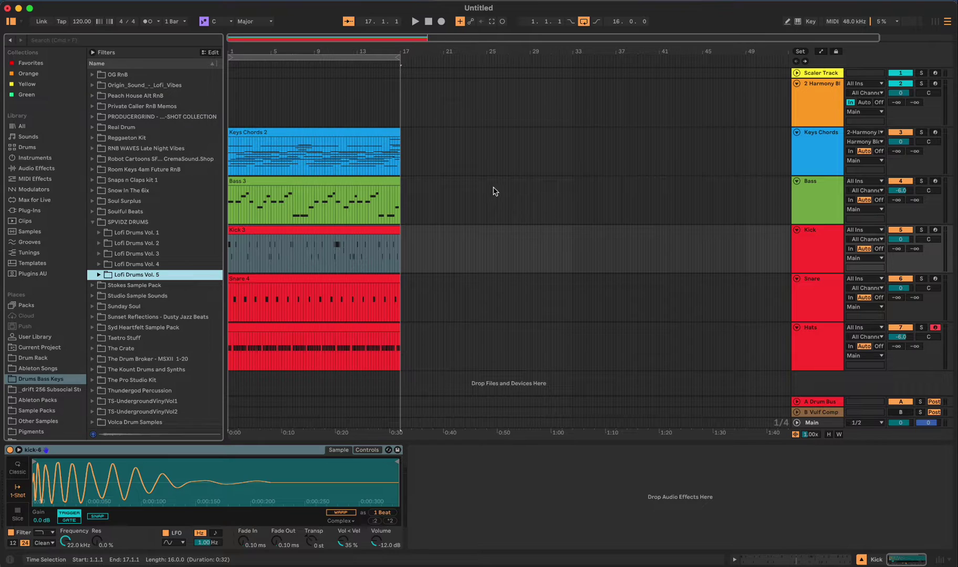
pyautogui.click(93, 222)
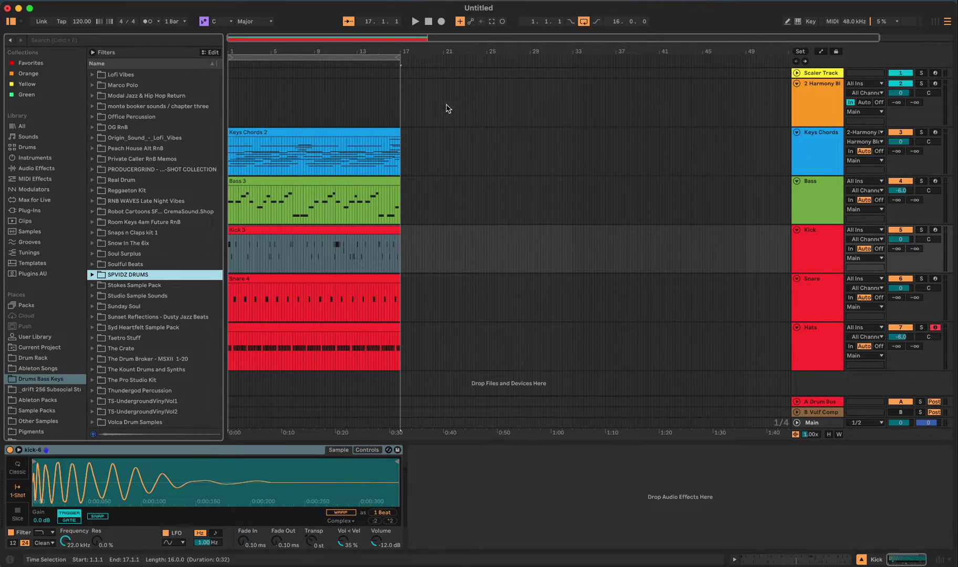
# Select the Keys Chords 2 clip and play the first bars of the arrangement.
pyautogui.click(365, 133)
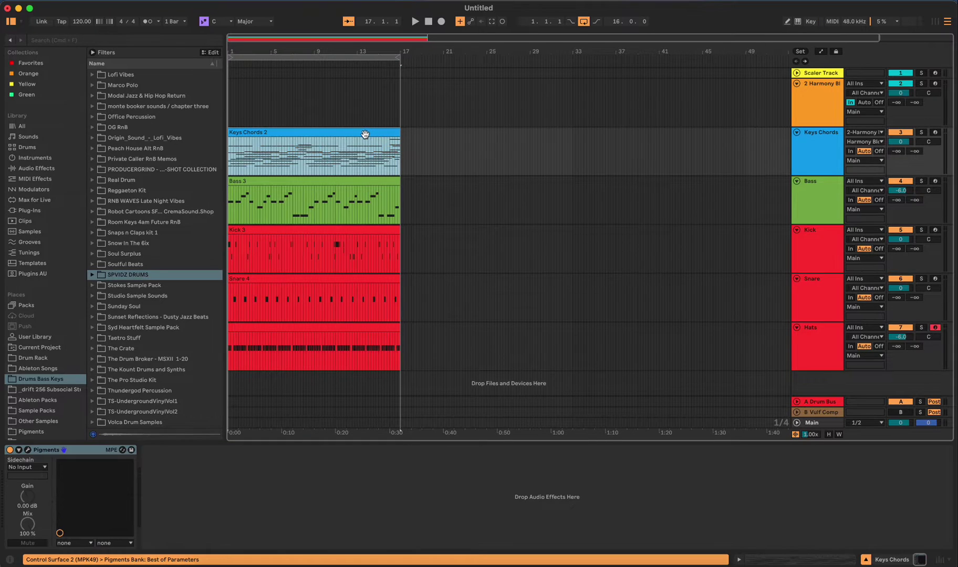
pyautogui.press('space')
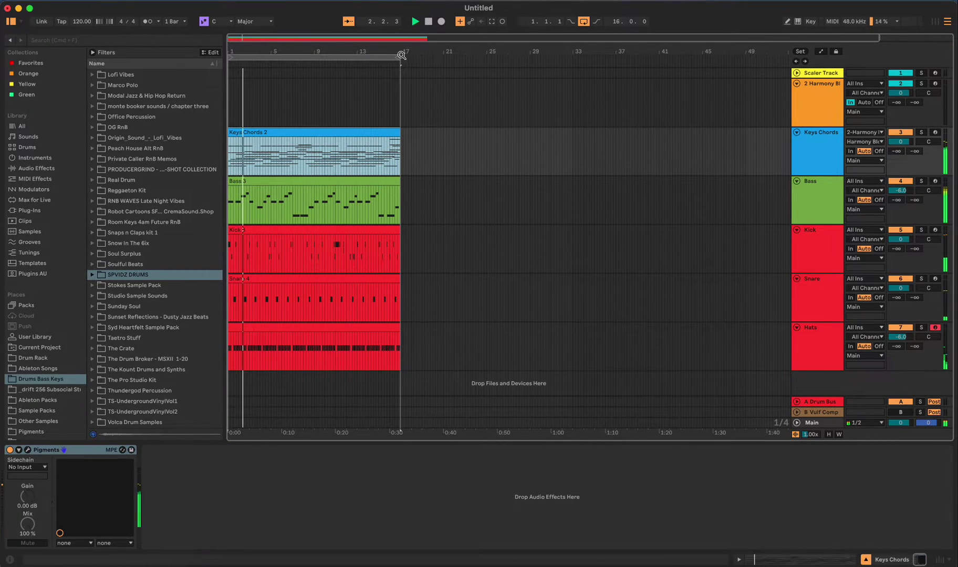
pyautogui.click(428, 22)
# Inspect the notes of the Keys Chords 2 clip and return to the full arrangement.
pyautogui.doubleClick(334, 137)
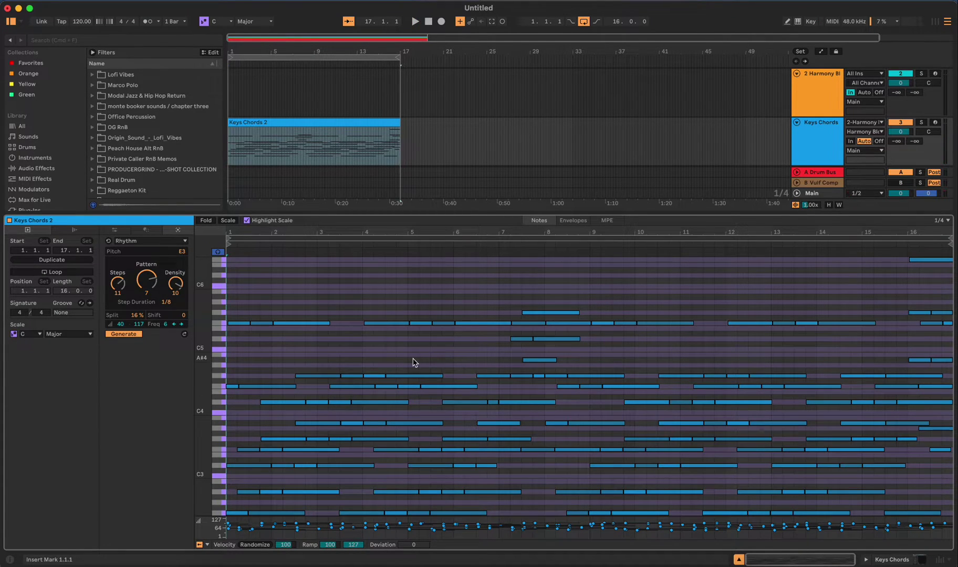
pyautogui.click(385, 119)
pyautogui.click(419, 105)
pyautogui.hotkey('shift', 'Tab')
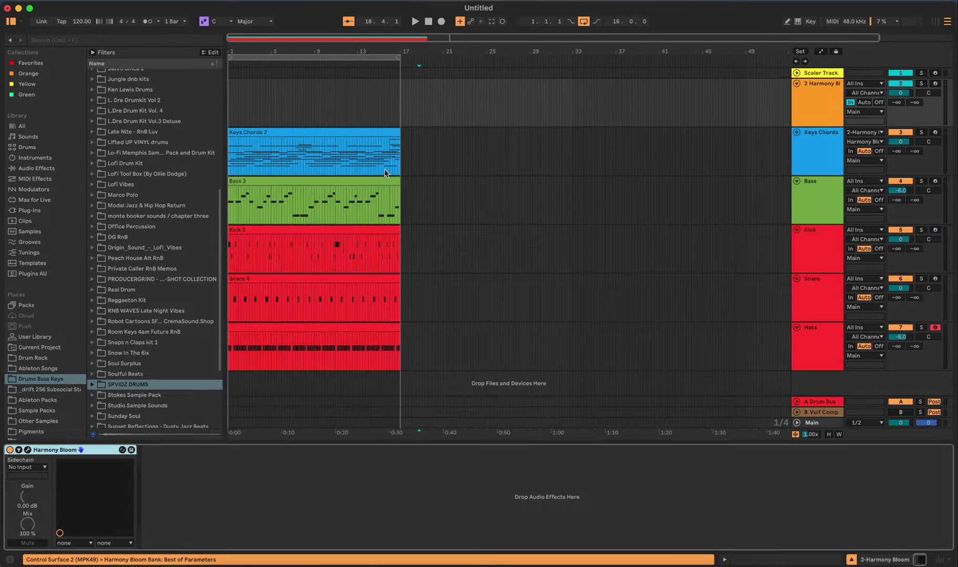
# Open the Harmony Bloom plugin on its track, examine its offset settings such as E.Offset, and close it.
pyautogui.click(405, 115)
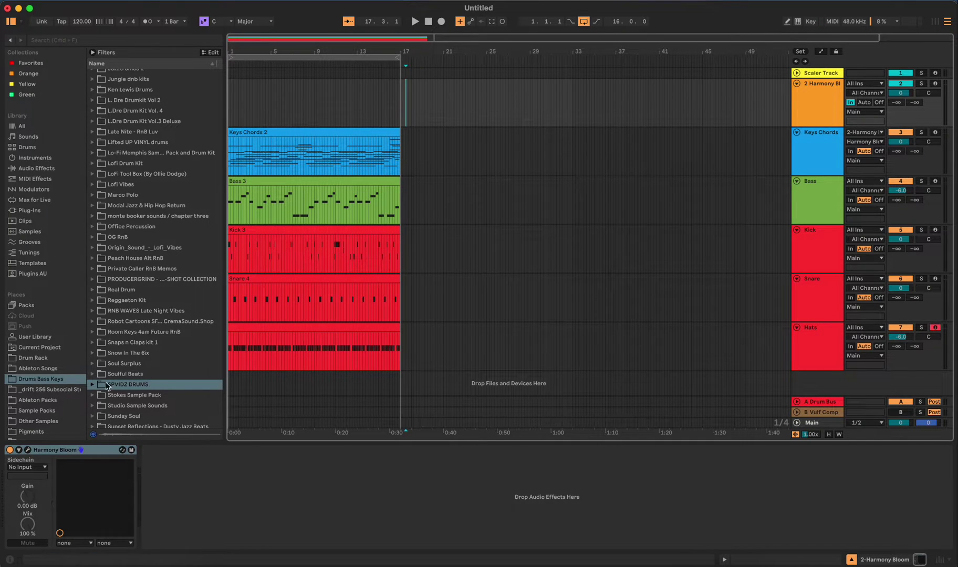
pyautogui.click(28, 450)
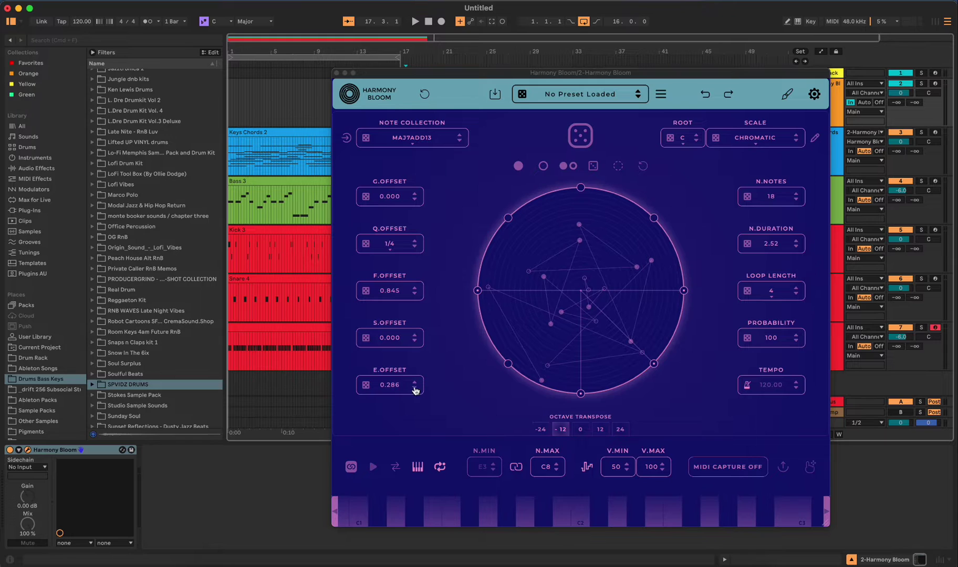
pyautogui.click(383, 371)
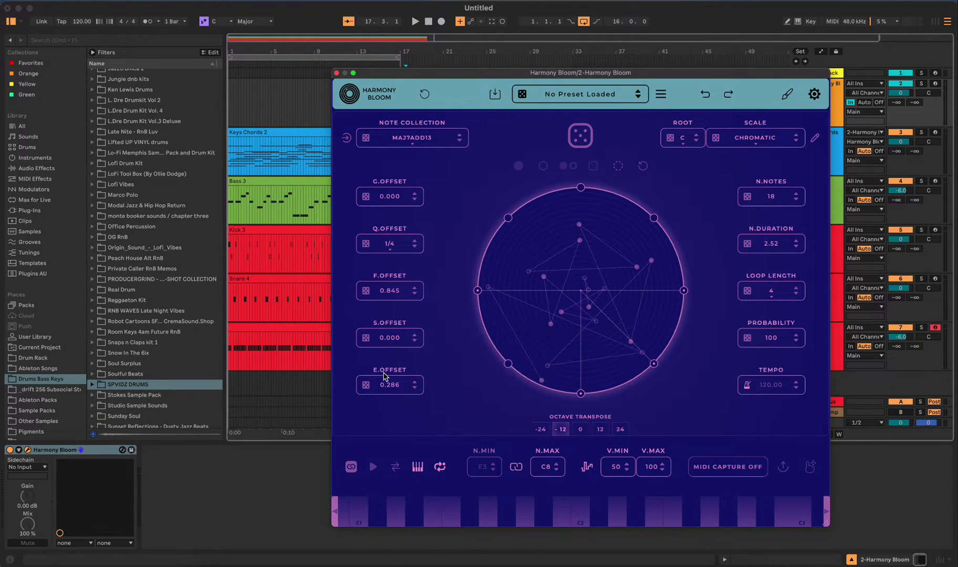
pyautogui.click(336, 73)
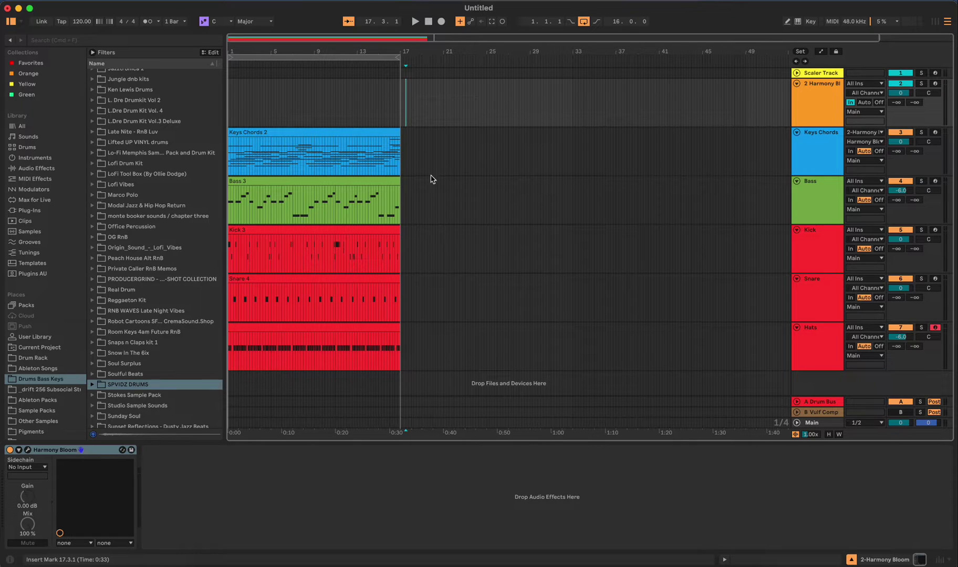
# Return the playhead to the start and fold the 2-Harmony Bloom track.
pyautogui.click(428, 22)
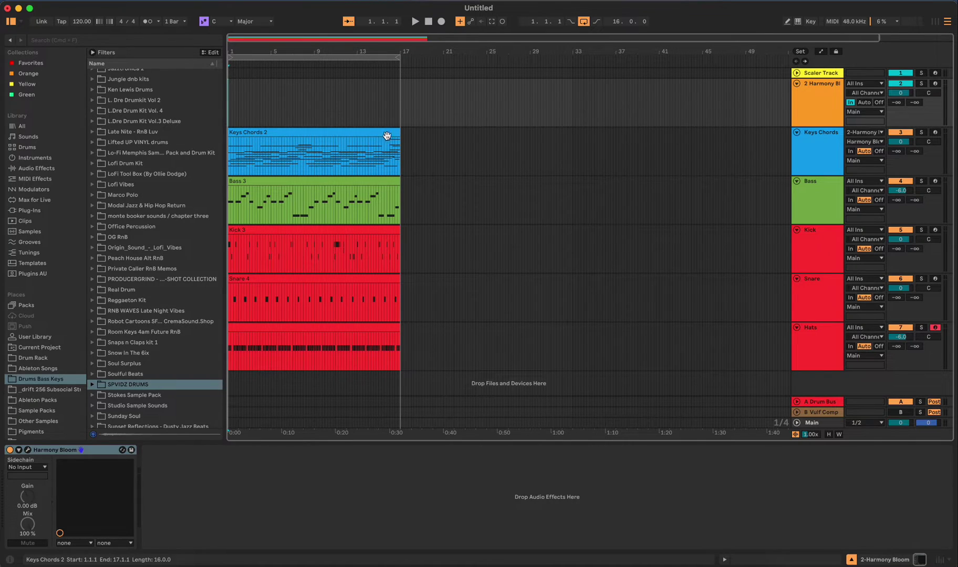
pyautogui.click(796, 84)
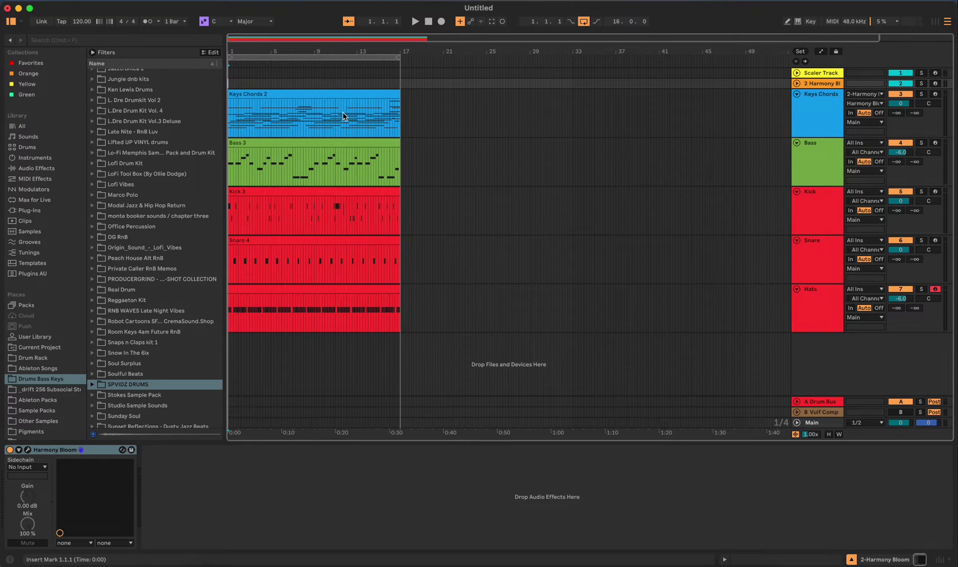
# Open Scaler 2 on the Scaler Track, look through its Edit, Pad and Main pages, and close it.
pyautogui.click(419, 84)
pyautogui.click(401, 85)
pyautogui.click(402, 73)
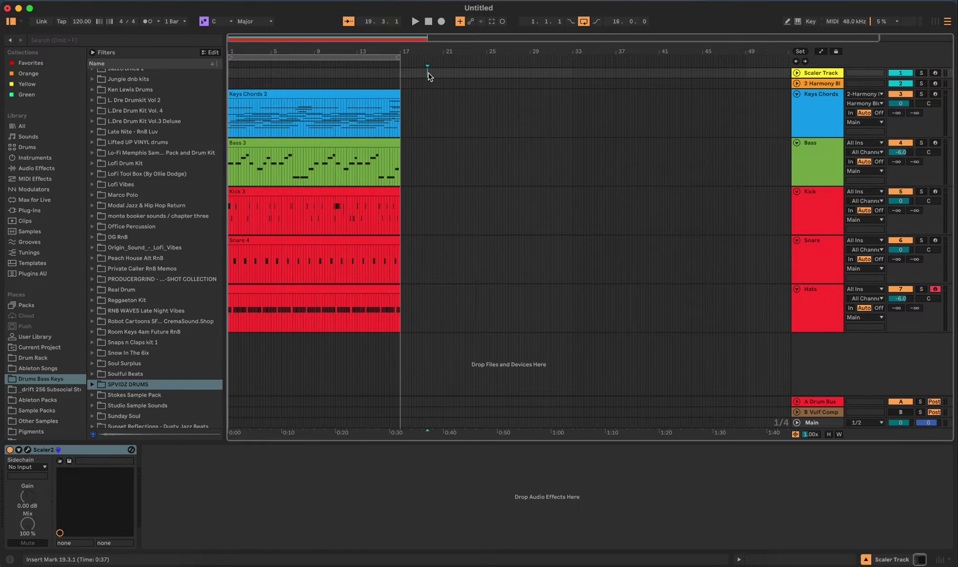
pyautogui.click(28, 449)
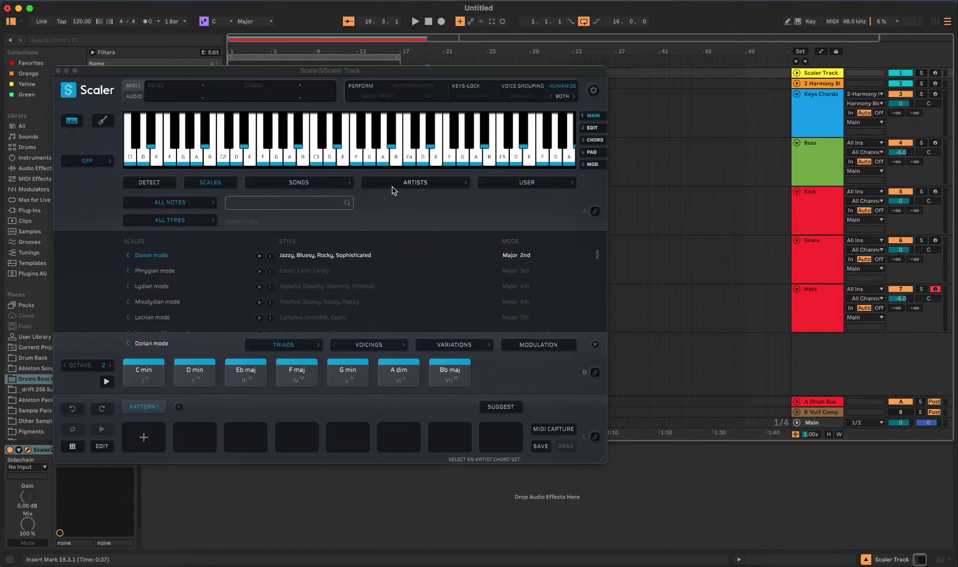
pyautogui.click(601, 141)
pyautogui.click(597, 129)
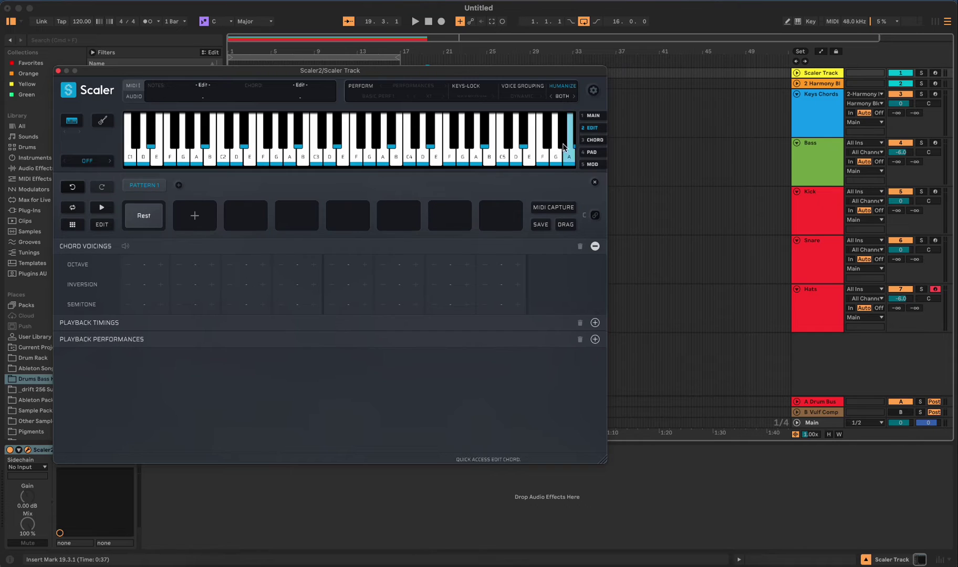
pyautogui.click(593, 152)
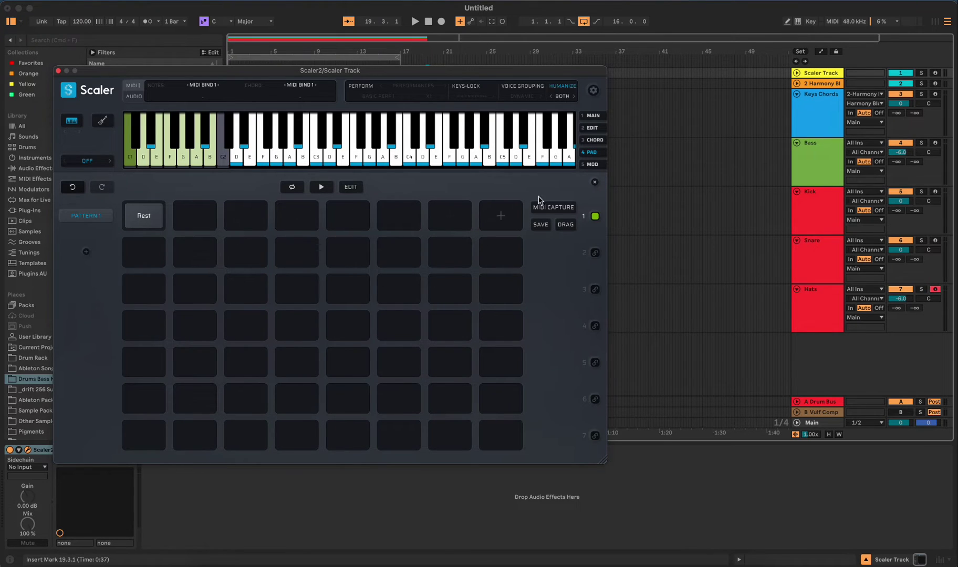
pyautogui.click(592, 115)
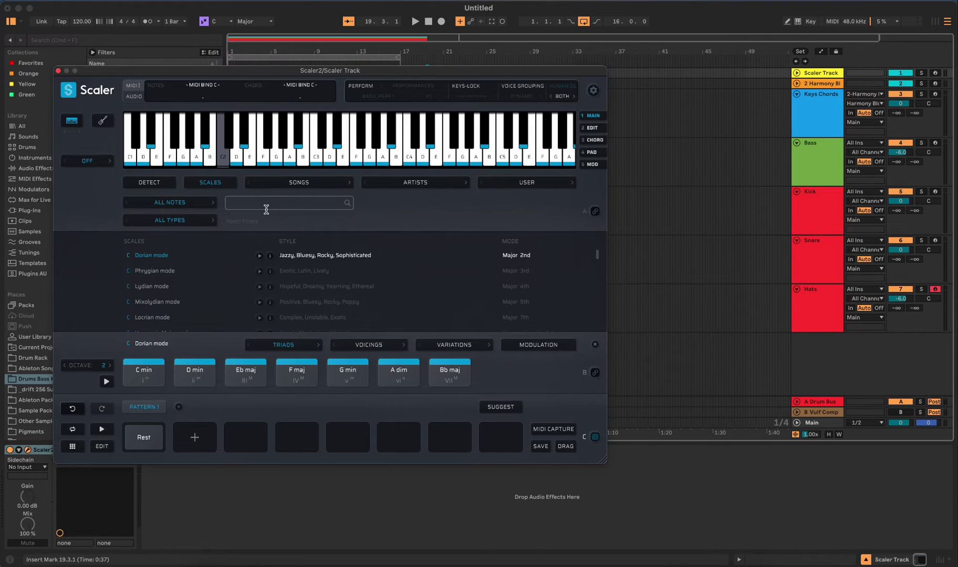
pyautogui.click(58, 71)
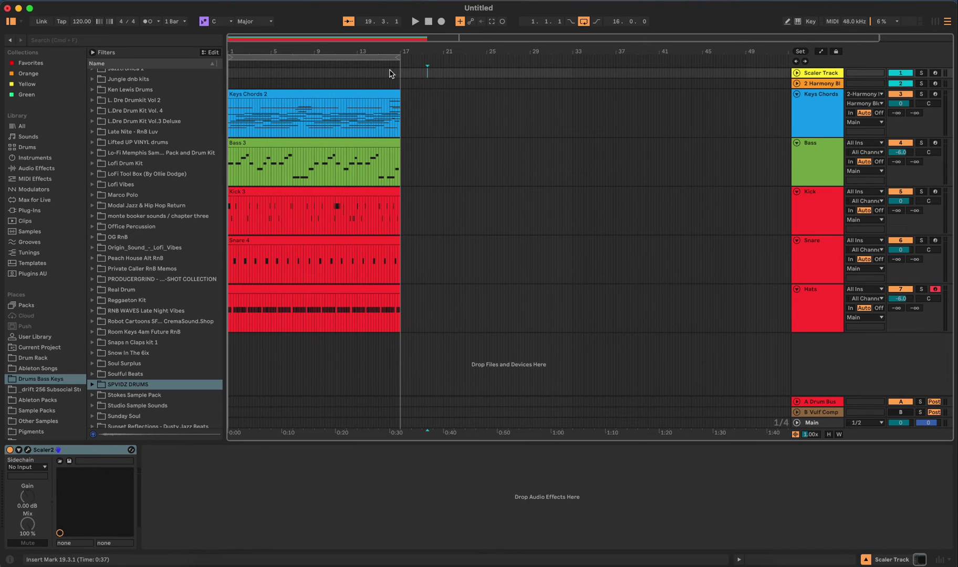
# Reopen the Harmony Bloom plugin window to review its chord generator settings, and close it.
pyautogui.click(405, 83)
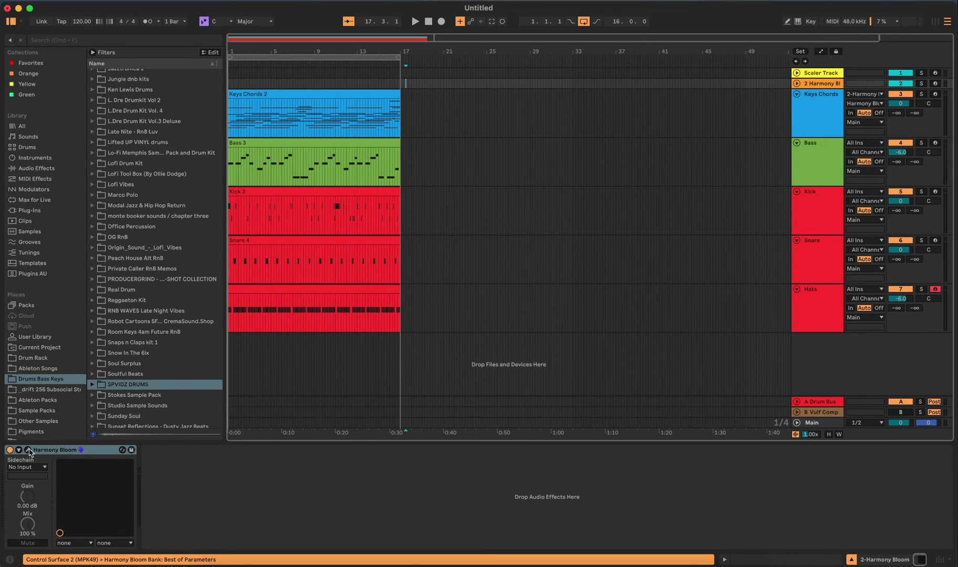
pyautogui.click(28, 450)
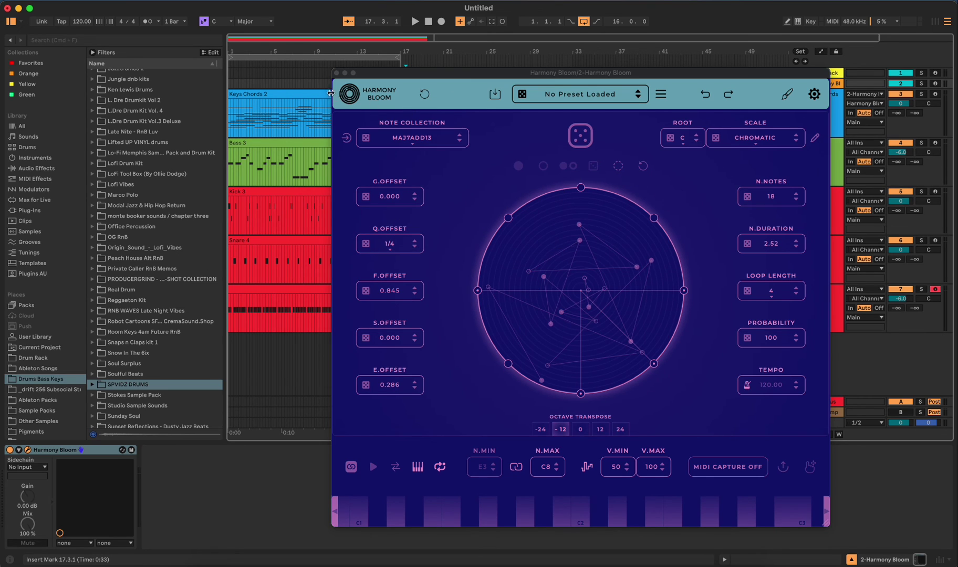
pyautogui.click(336, 73)
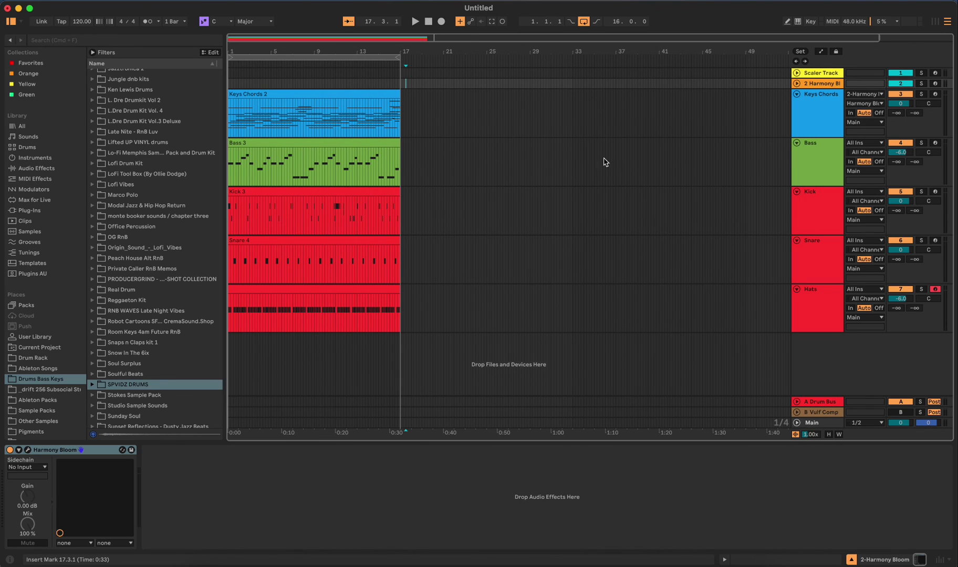